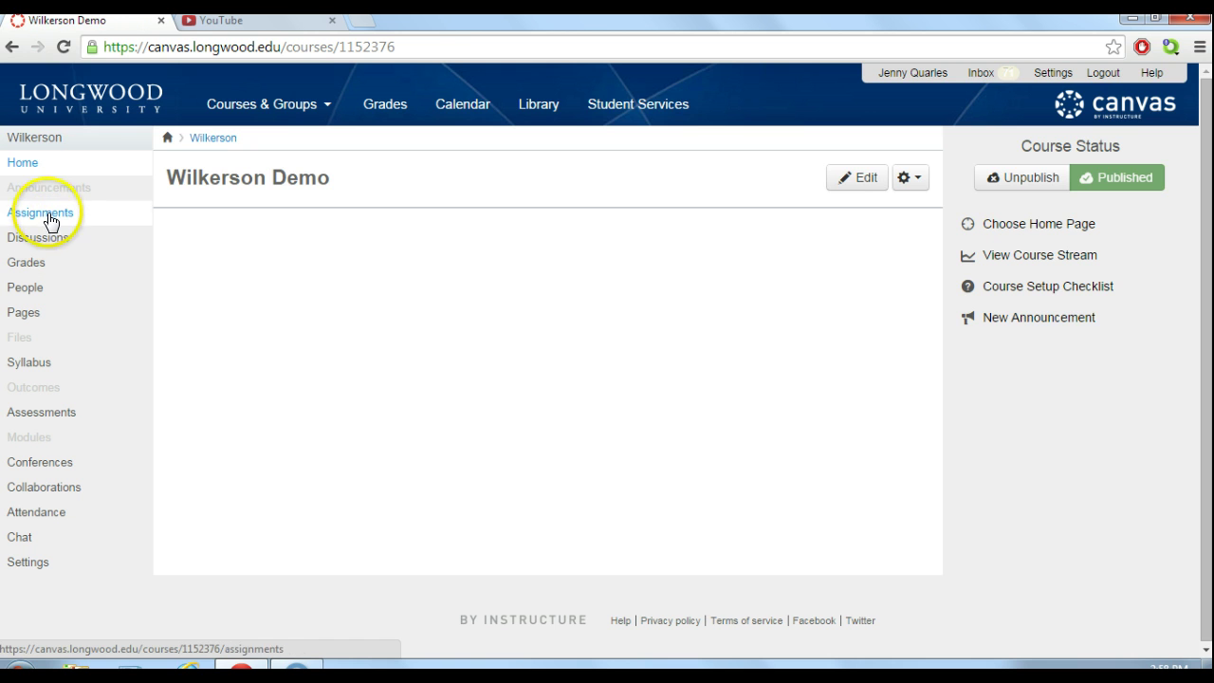
Step: Open the course's assignments and add an assignment group named "Major Papers"
{"action": "left_click", "coordinate": [49, 217]}
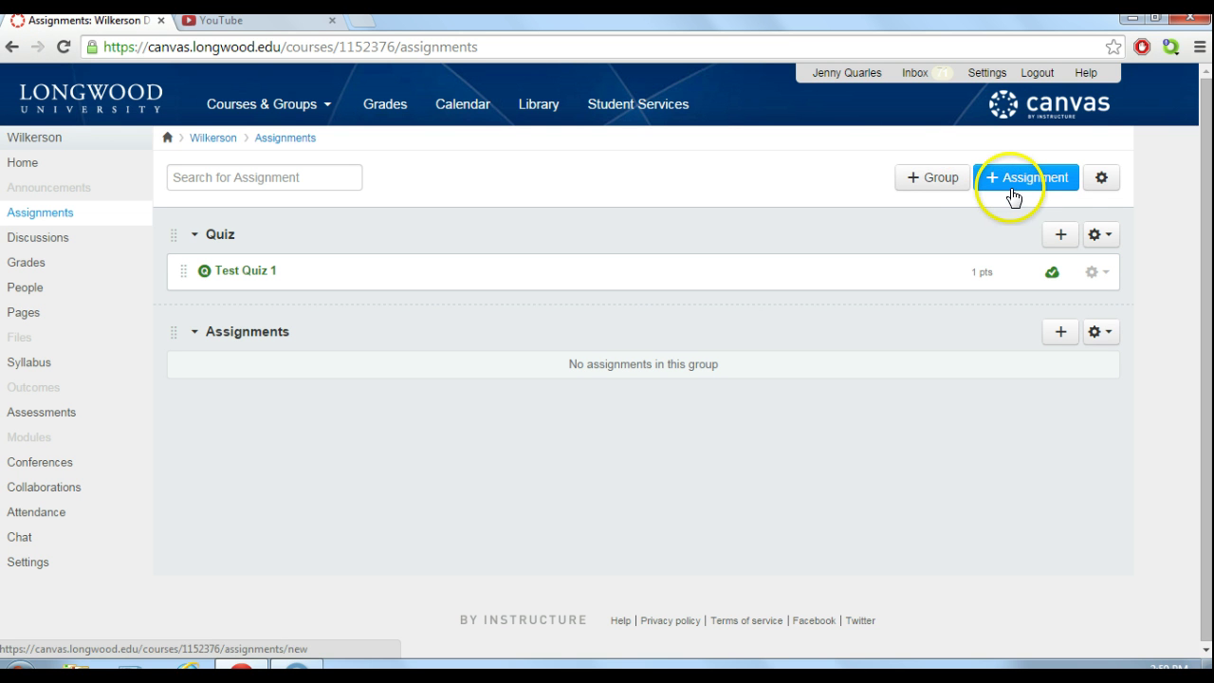
{"action": "left_click", "coordinate": [940, 189]}
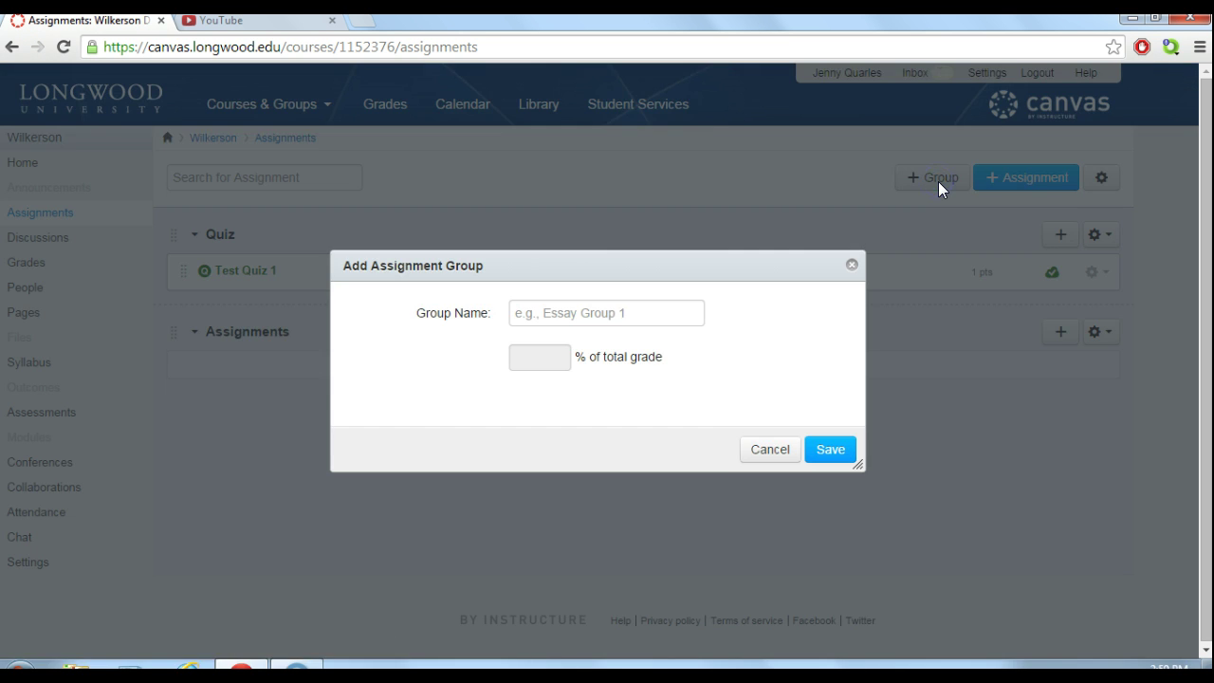
{"action": "left_click", "coordinate": [568, 314]}
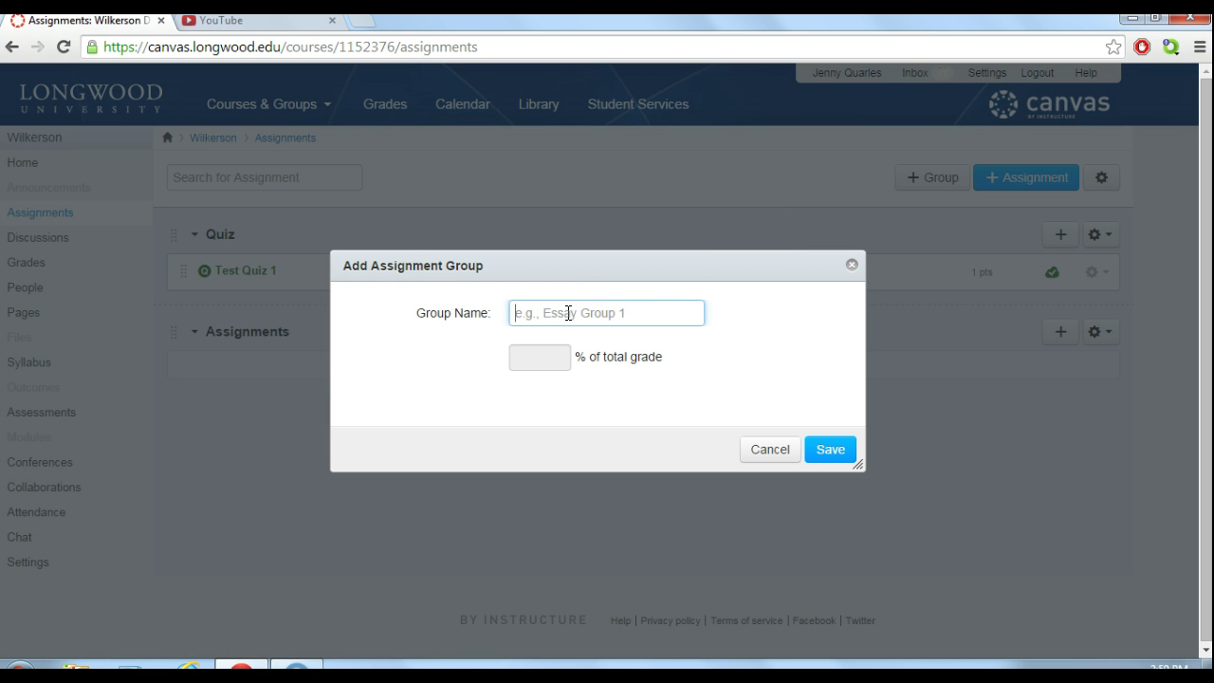
{"action": "type", "text": "Major Papers"}
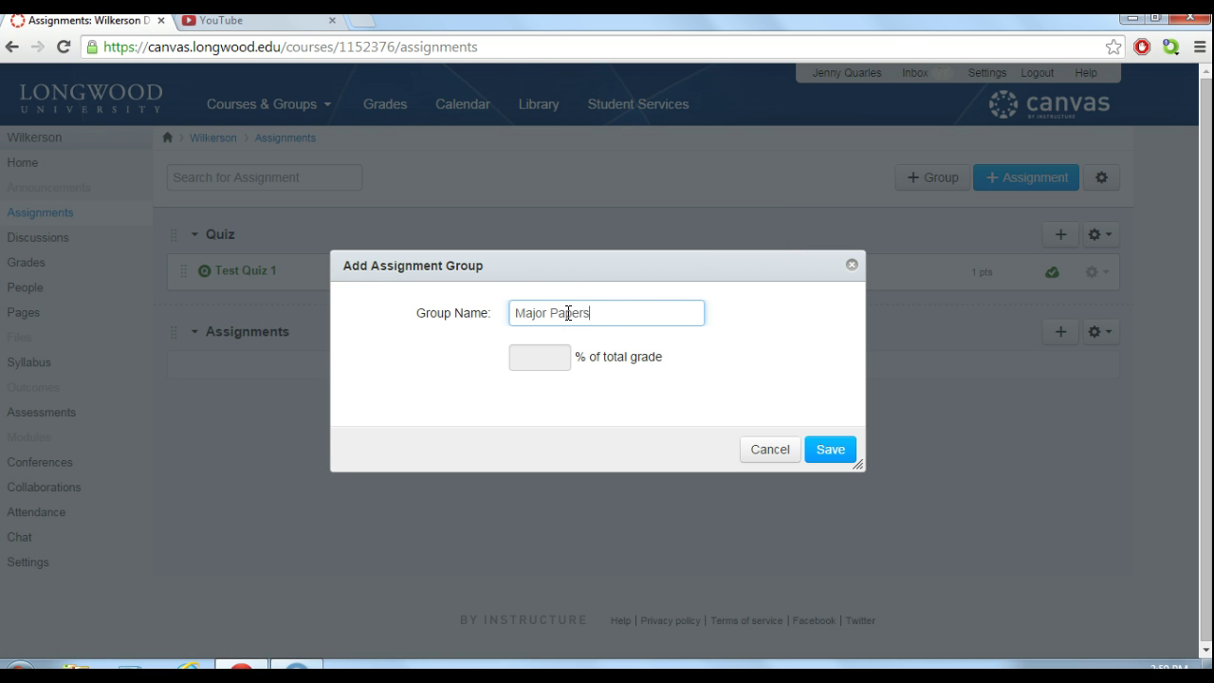
{"action": "left_click", "coordinate": [819, 454]}
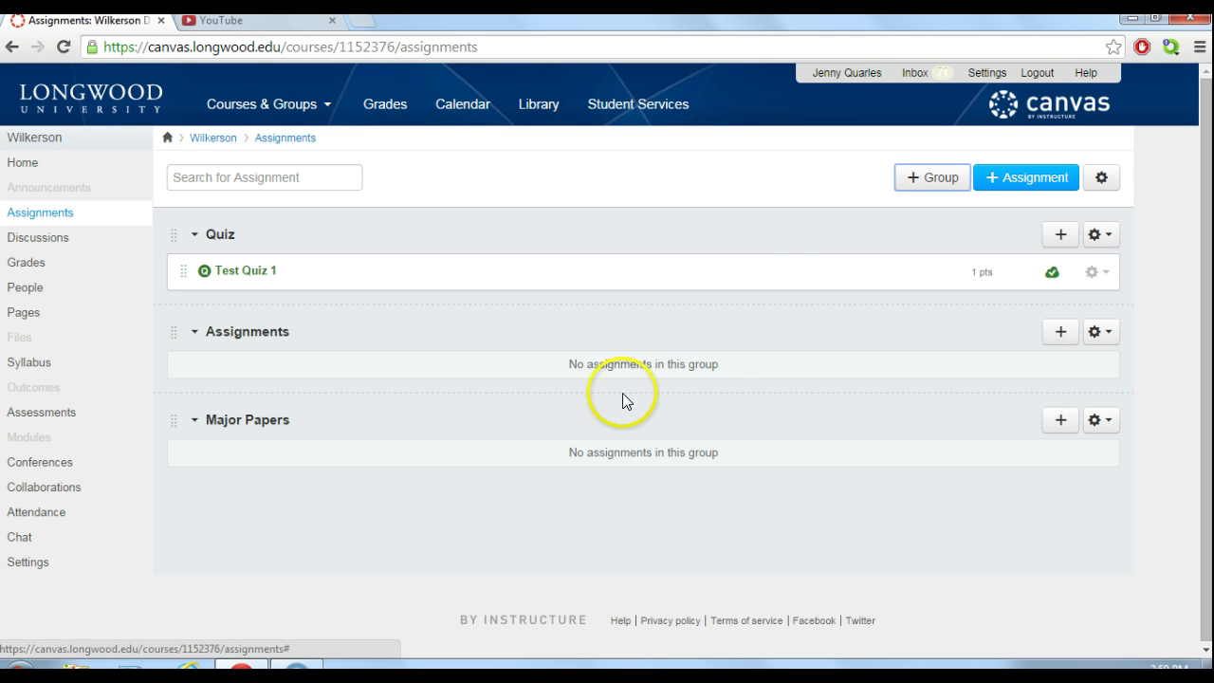
Step: Rename the "Assignments" group to "Homework" and save it
{"action": "left_click", "coordinate": [1104, 332]}
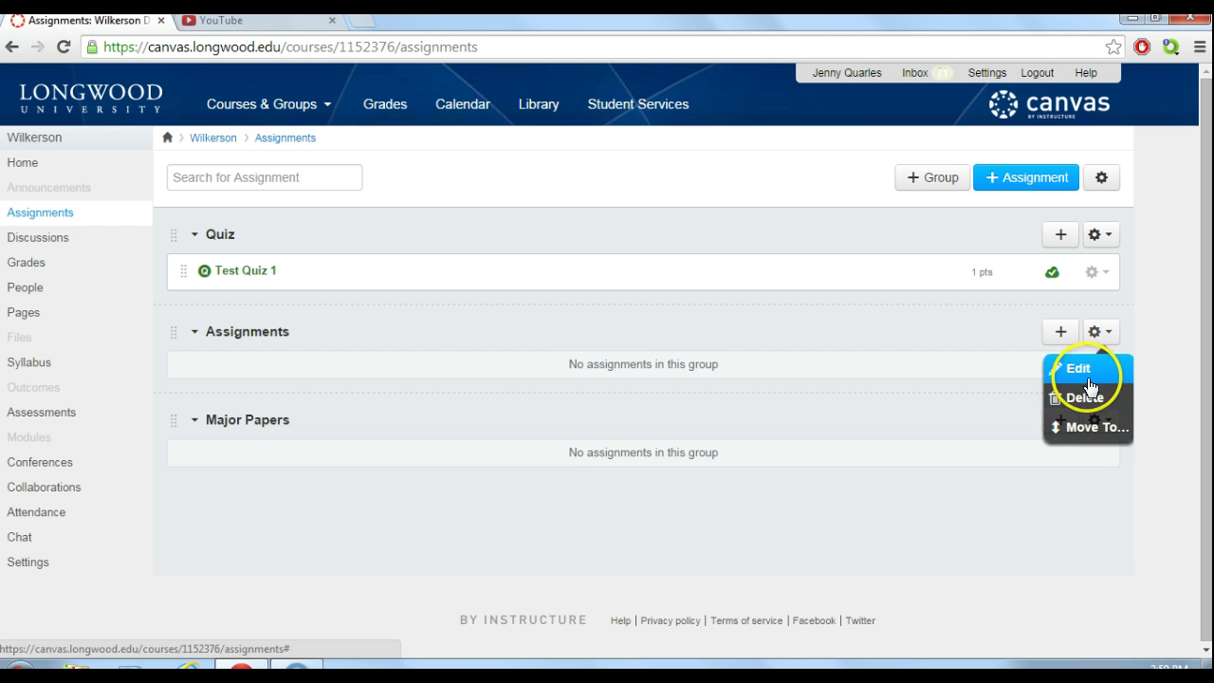
{"action": "left_click", "coordinate": [1082, 370]}
{"action": "left_click", "coordinate": [630, 317]}
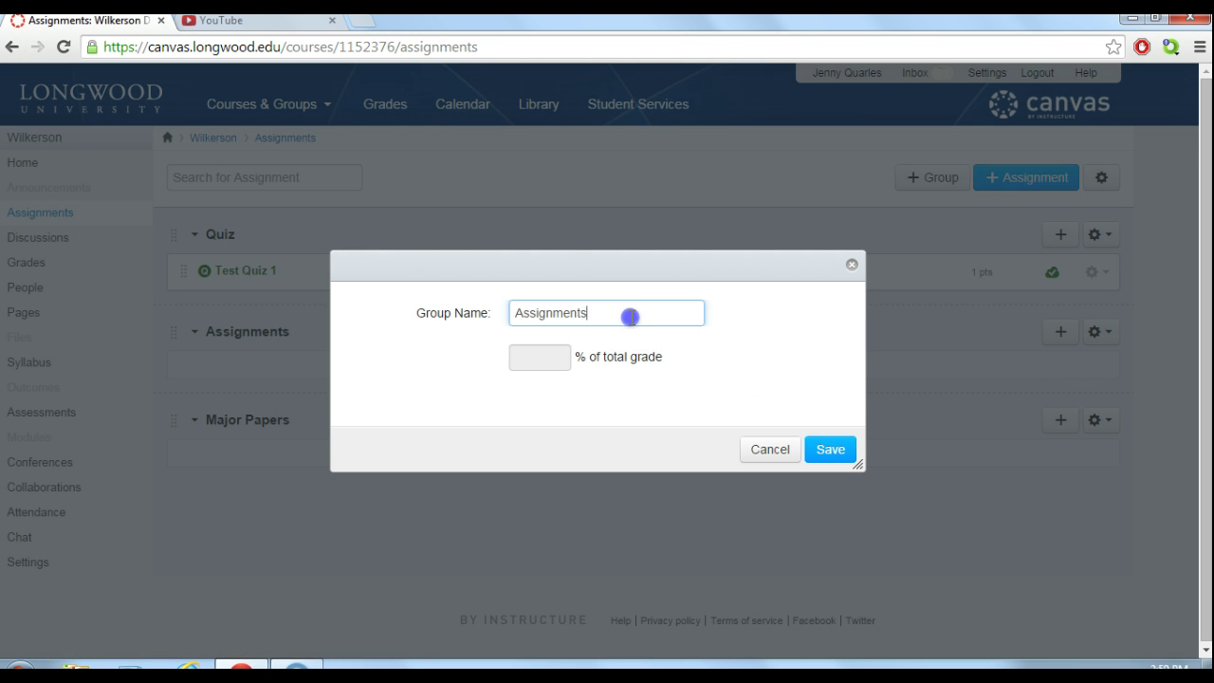
{"action": "key", "text": "BackSpace"}
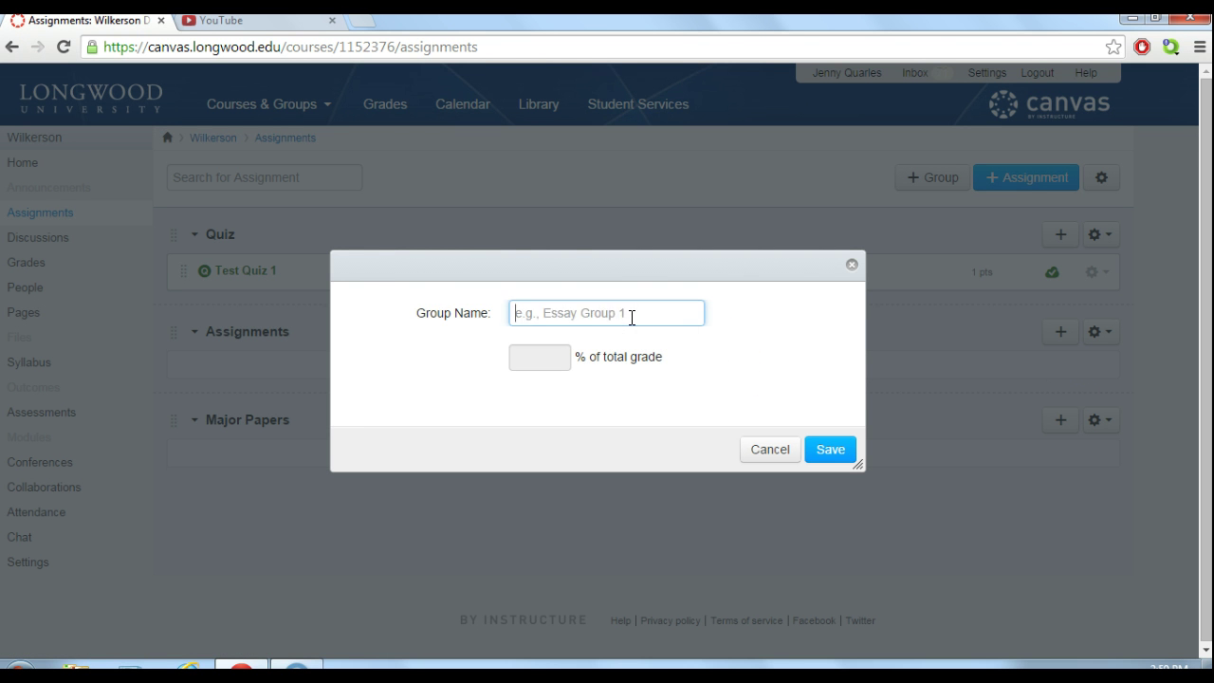
{"action": "type", "text": "Homework"}
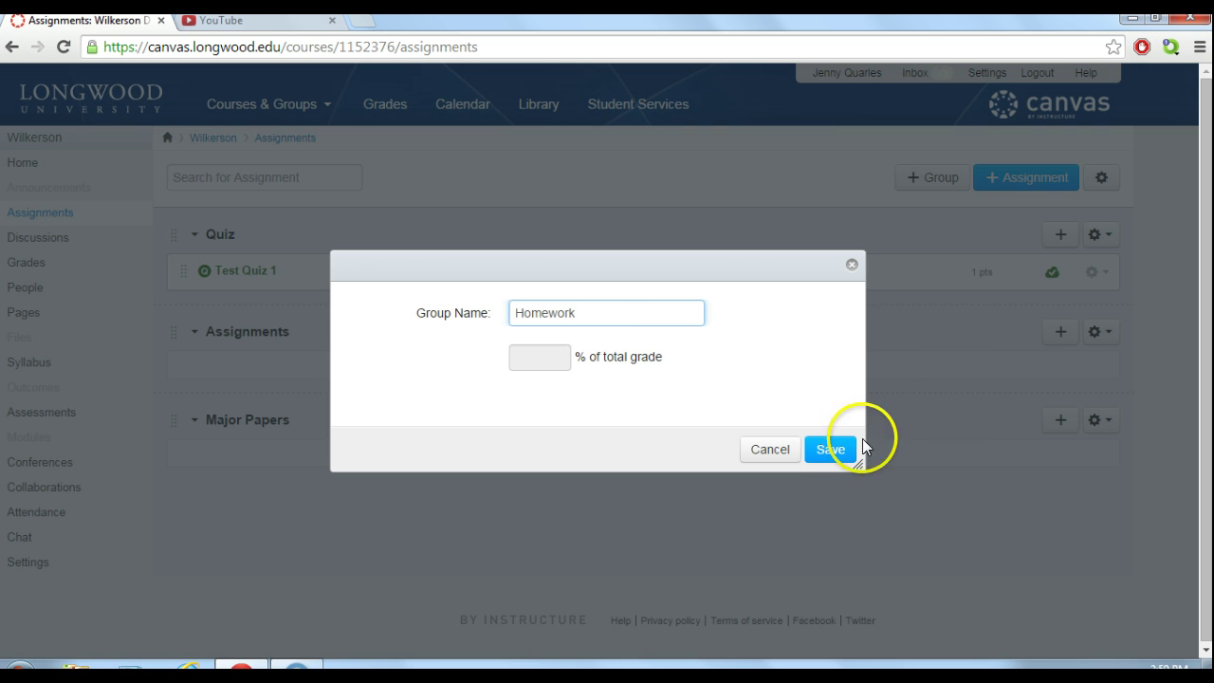
{"action": "left_click", "coordinate": [828, 449]}
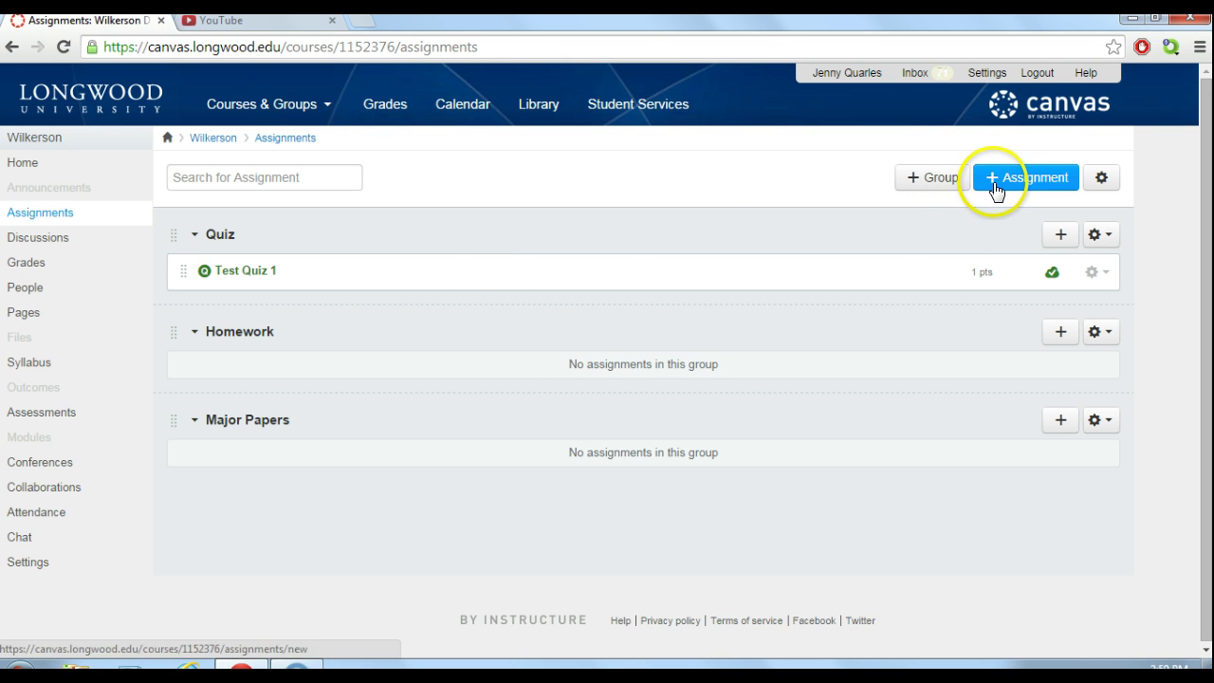
Step: Add another assignment group named "Participation"
{"action": "left_click", "coordinate": [933, 184]}
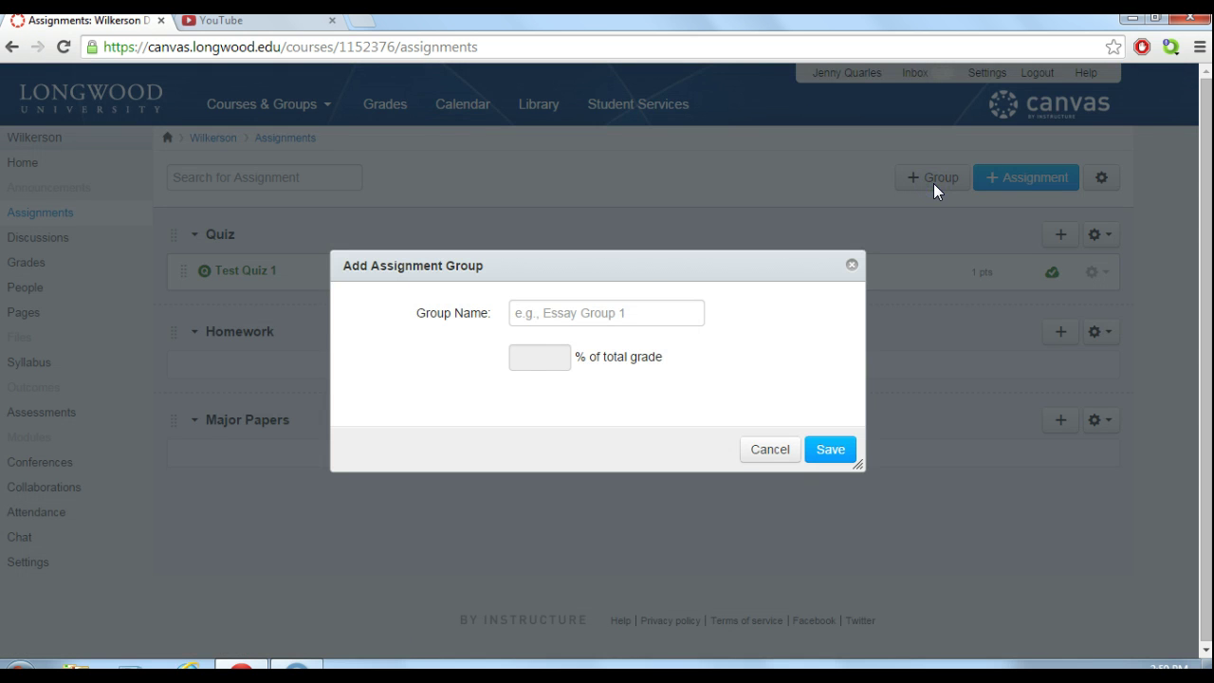
{"action": "left_click", "coordinate": [642, 312]}
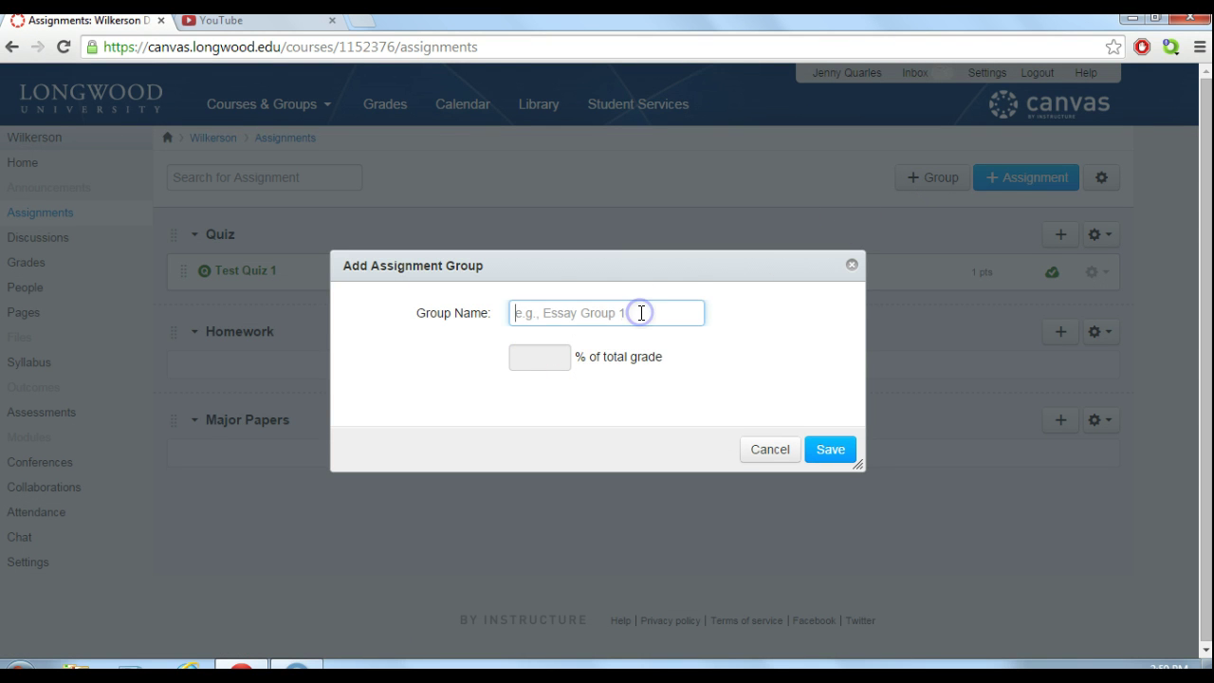
{"action": "type", "text": "Participat"}
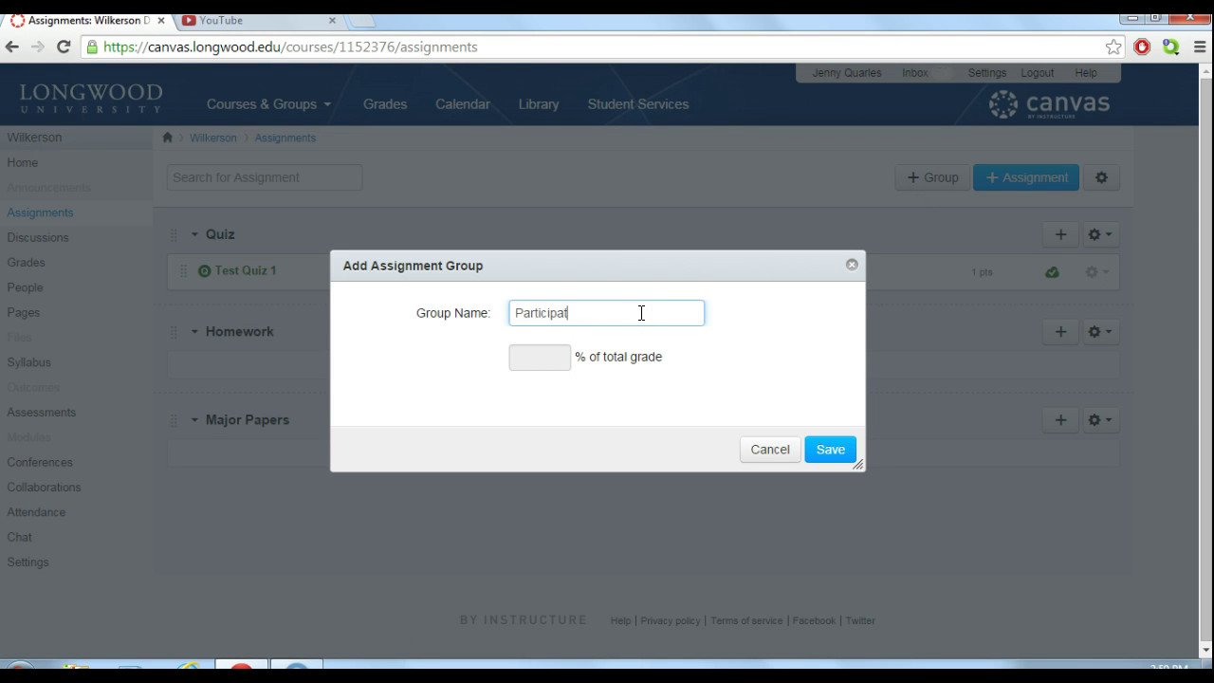
{"action": "type", "text": "ion"}
{"action": "left_click", "coordinate": [827, 448]}
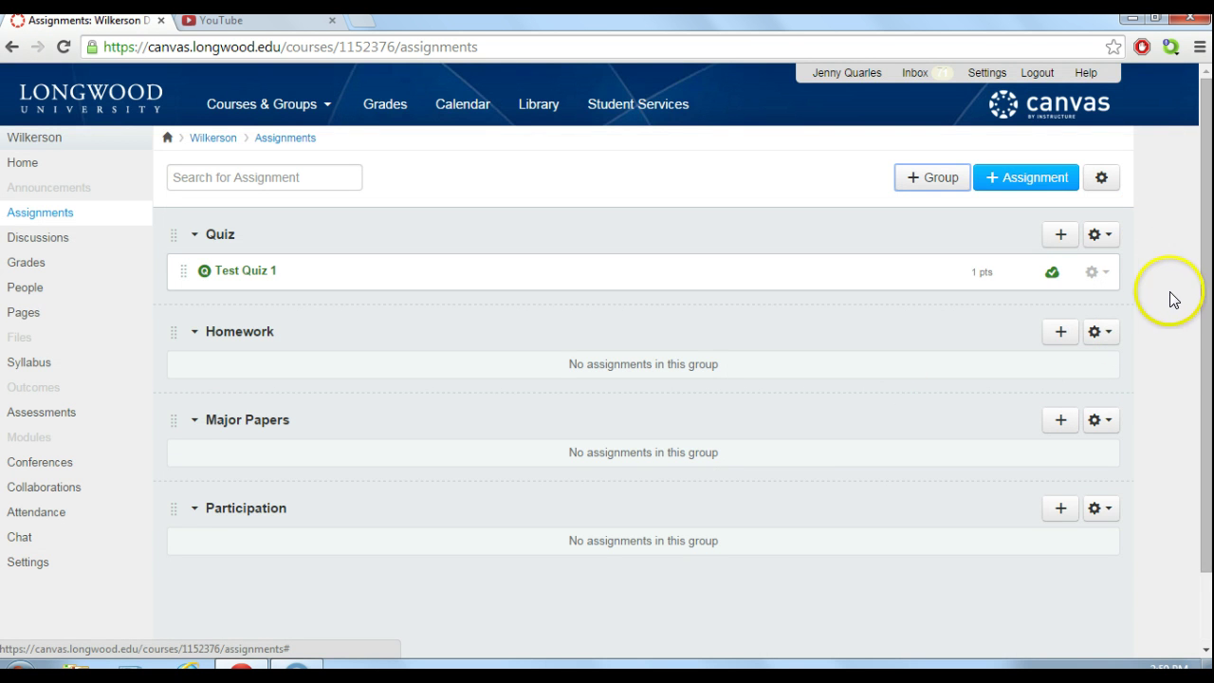
Step: Examine the Quiz group's edit settings for ignoring lowest and highest scores, and leave them without saving
{"action": "left_click", "coordinate": [1111, 245]}
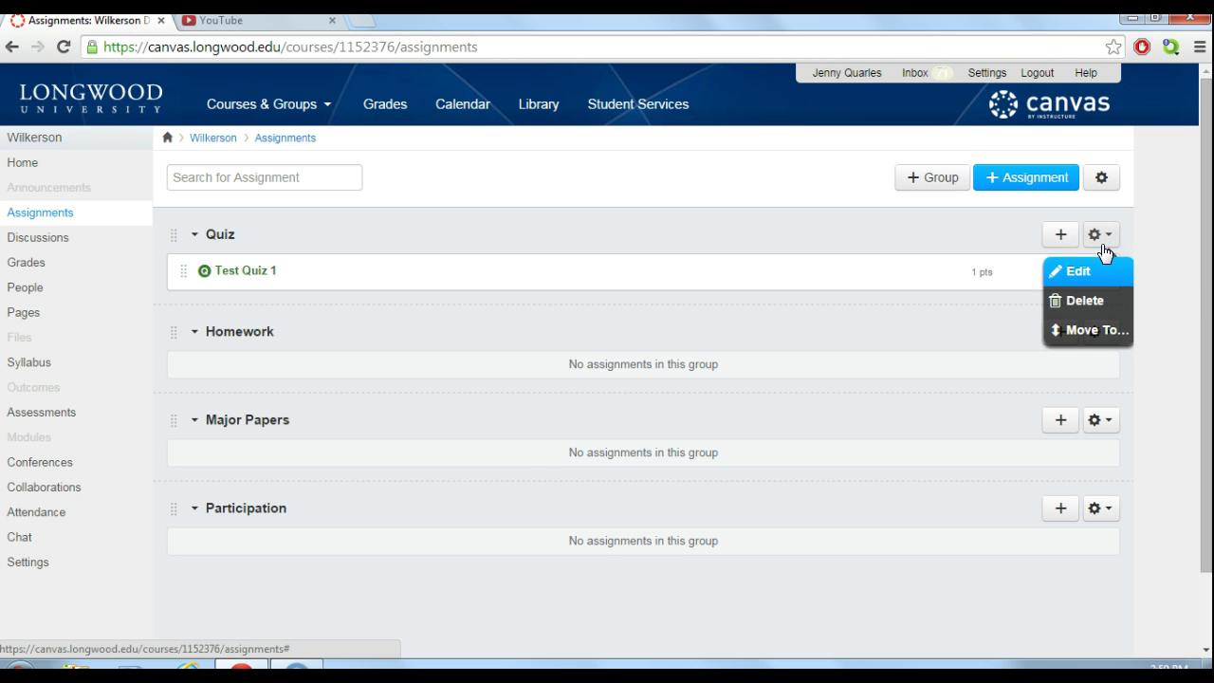
{"action": "left_click", "coordinate": [1081, 272]}
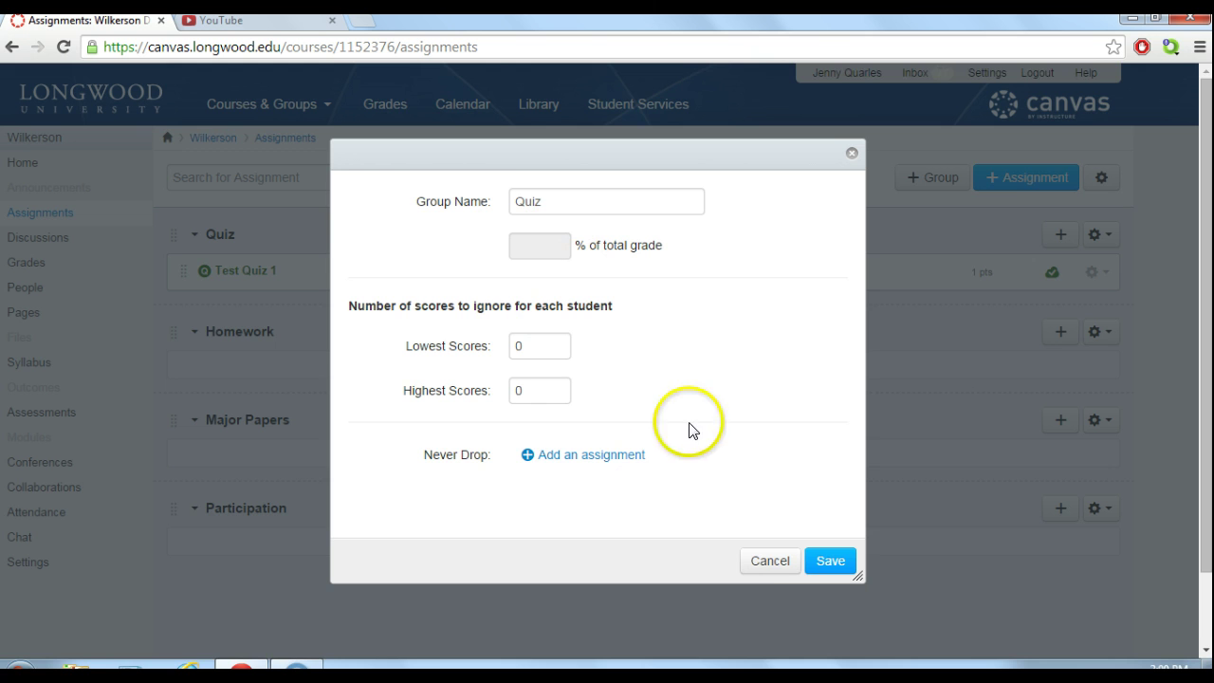
{"action": "left_click", "coordinate": [770, 561]}
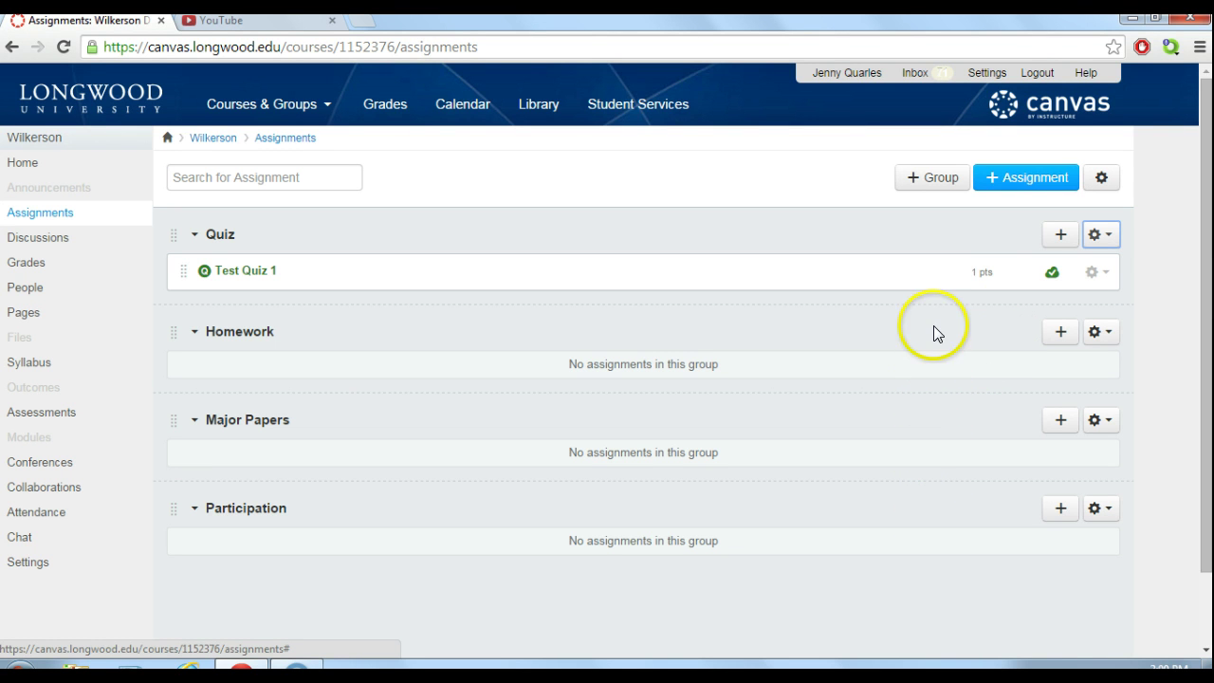
Step: Create a new assignment named "Research Paper 1" and enter "Instructions." as its description
{"action": "left_click", "coordinate": [1013, 189]}
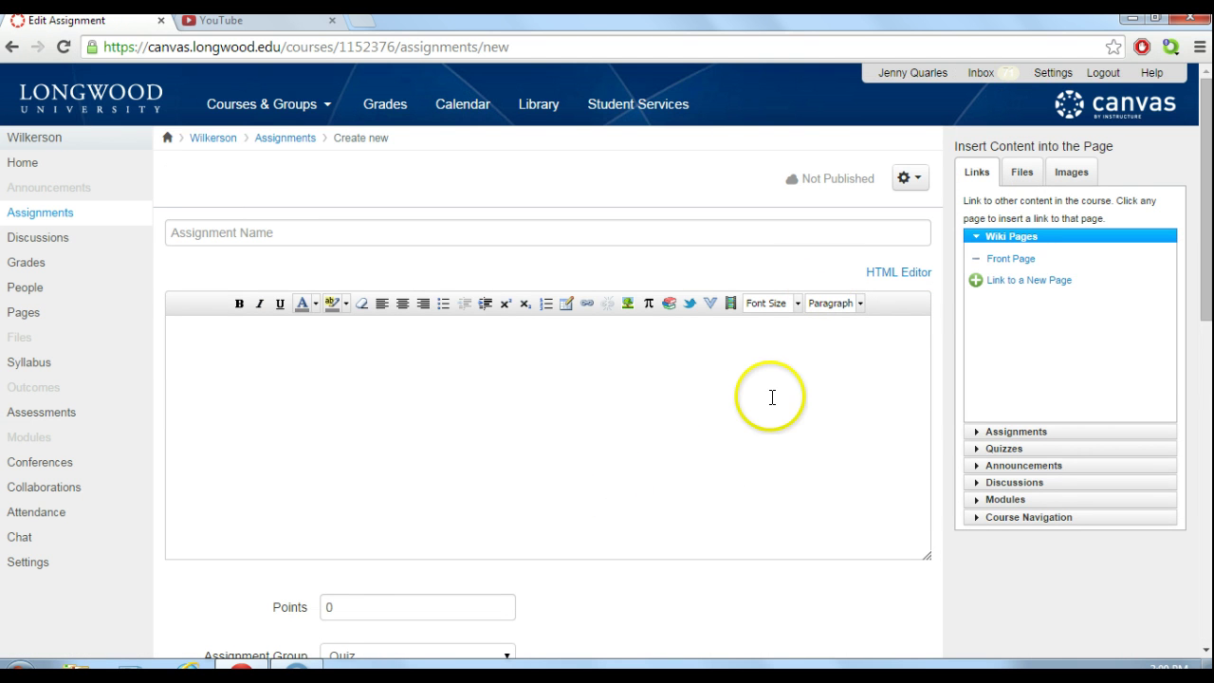
{"action": "left_click", "coordinate": [583, 232]}
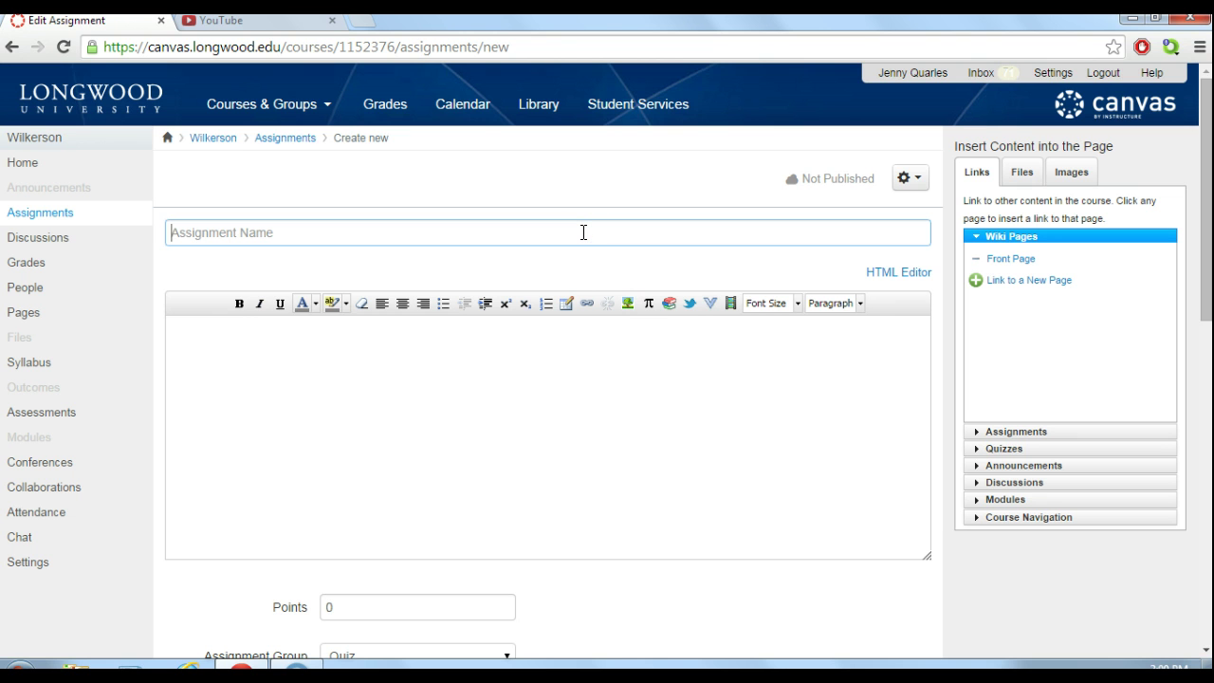
{"action": "type", "text": "Research Paper 1"}
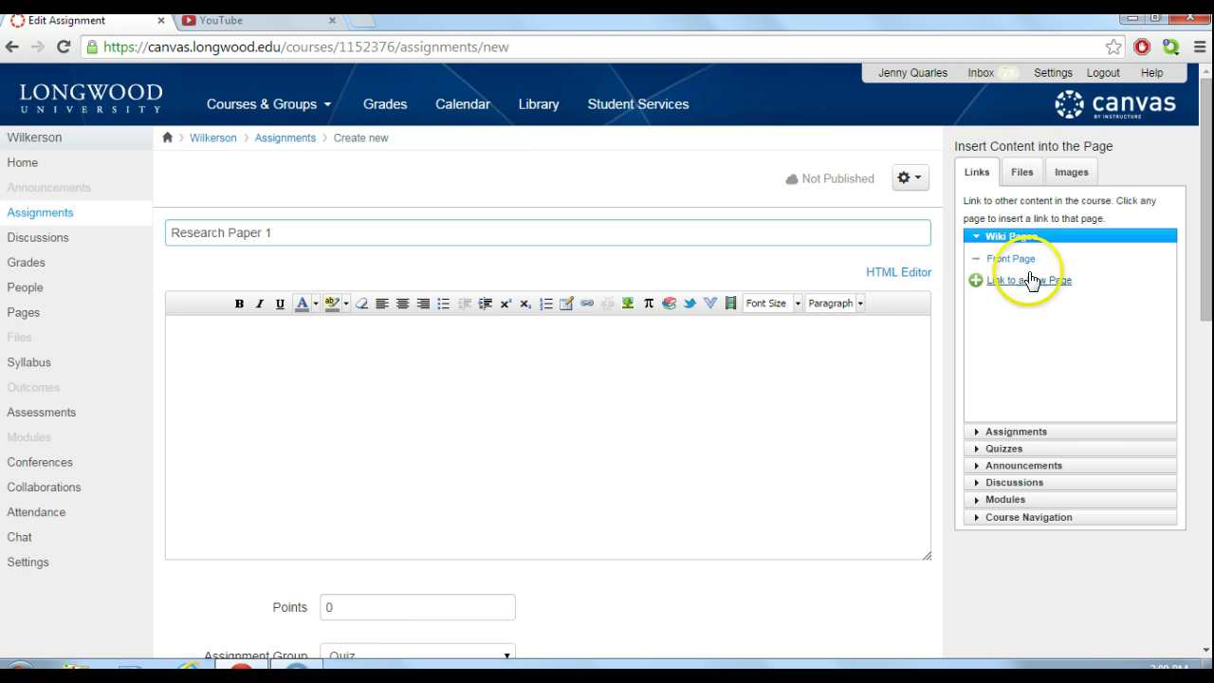
{"action": "left_click_drag", "start_coordinate": [1208, 269], "coordinate": [1207, 288]}
{"action": "left_click", "coordinate": [691, 344]}
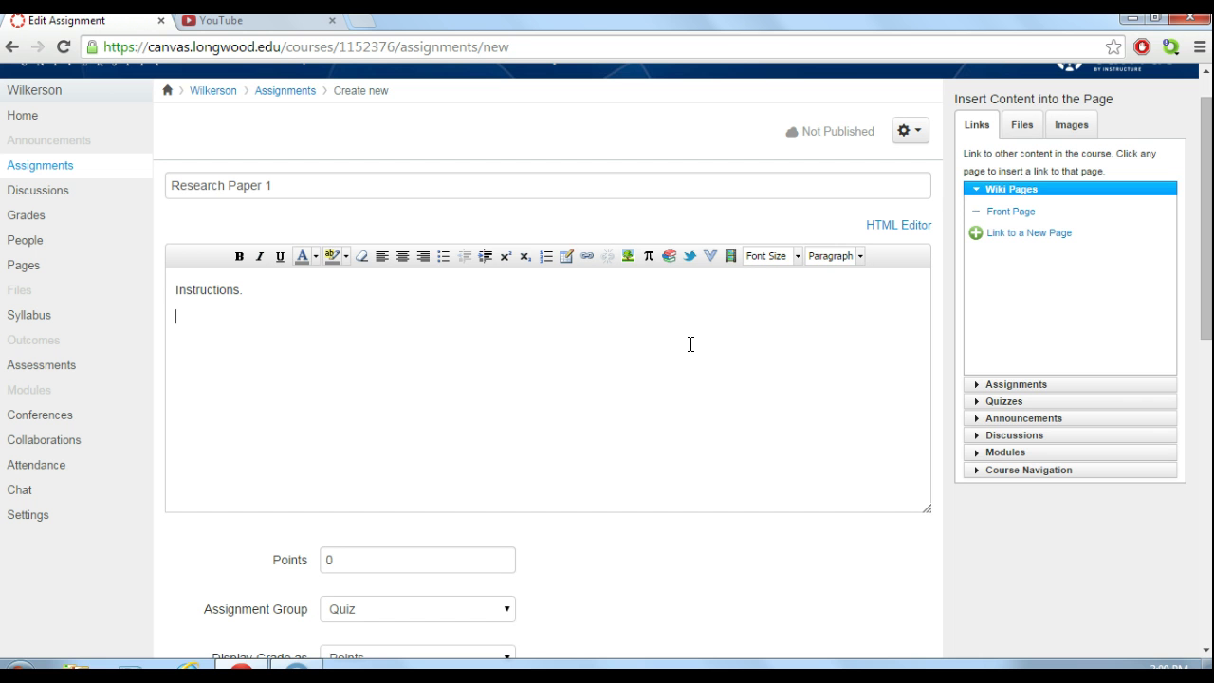
Step: Show the options for uploading a new file to the course files
{"action": "left_click", "coordinate": [1034, 124]}
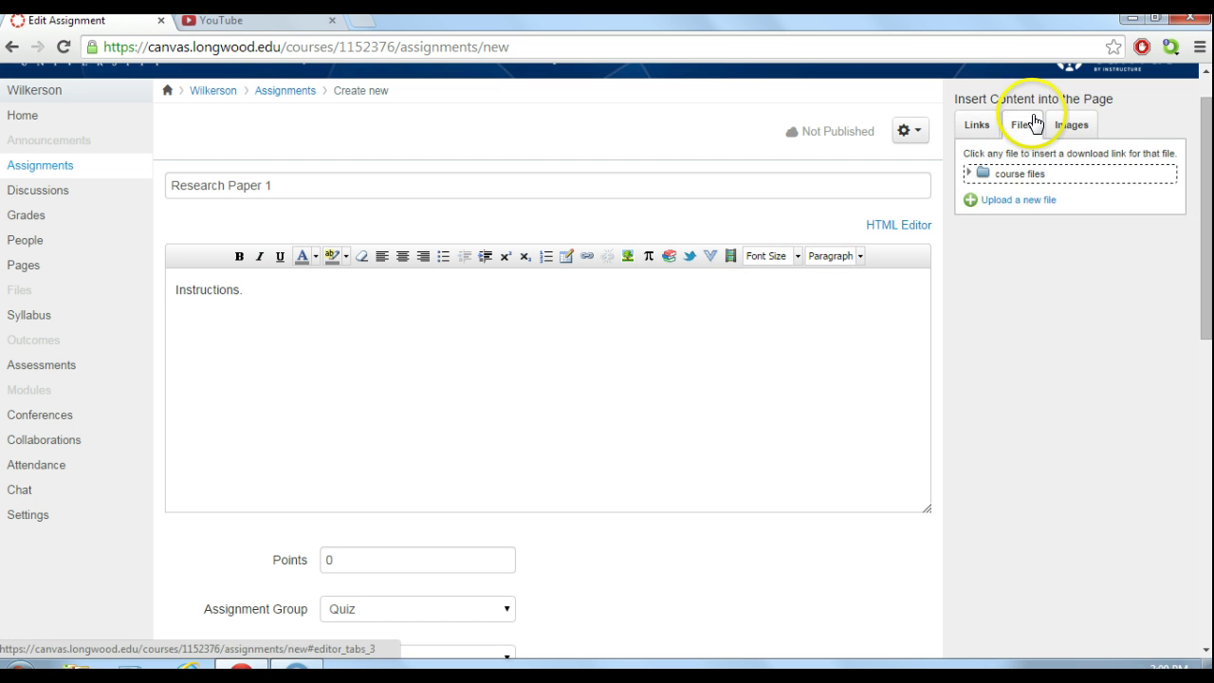
{"action": "left_click", "coordinate": [1012, 201]}
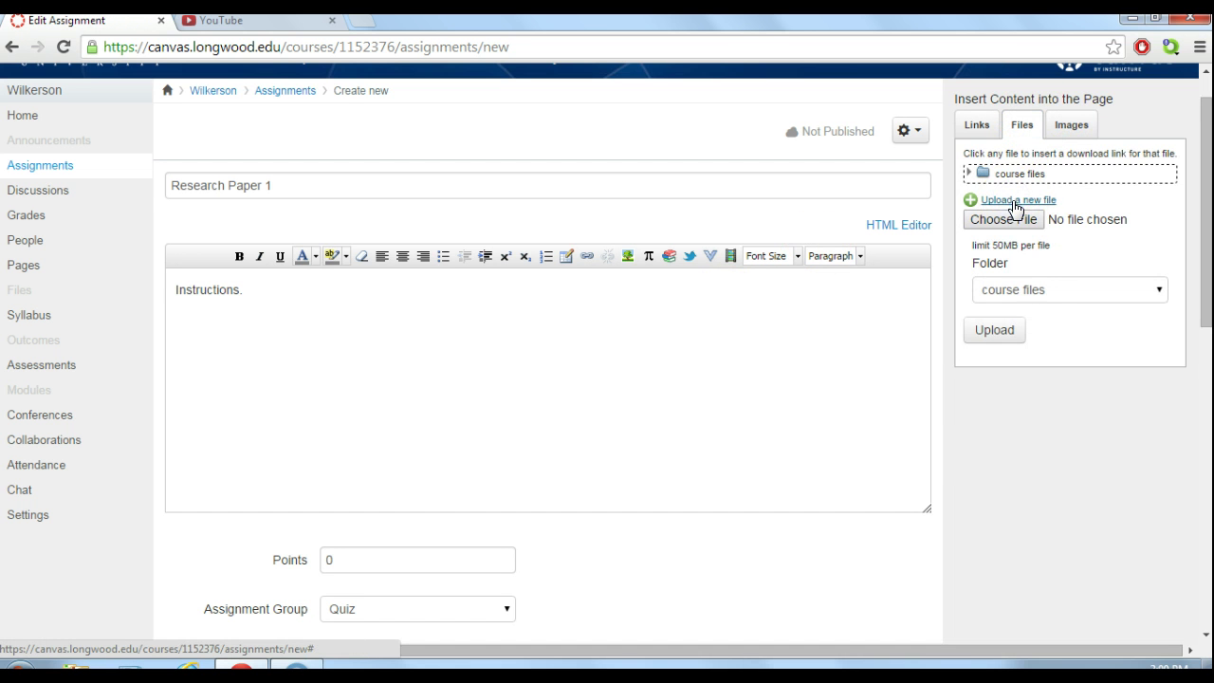
Step: Search Flickr Creative Commons for "research" and embed the Einstein quote image below the instructions
{"action": "left_click", "coordinate": [1072, 125]}
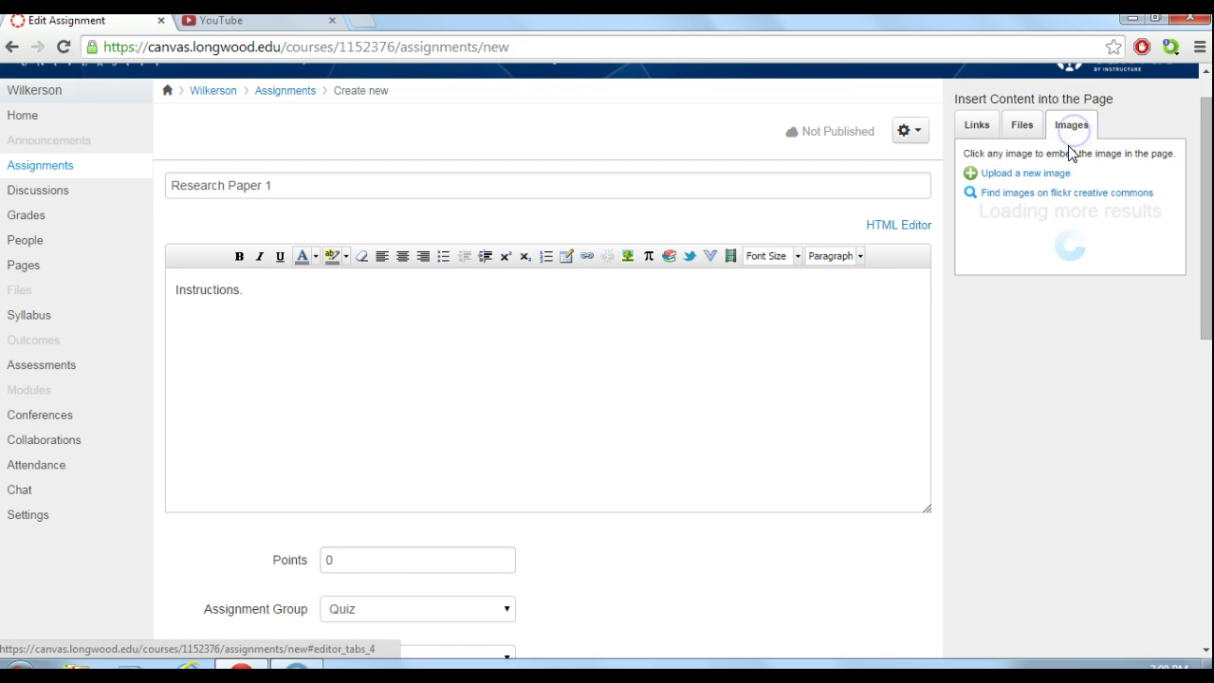
{"action": "left_click", "coordinate": [1047, 193]}
{"action": "type", "text": "re"}
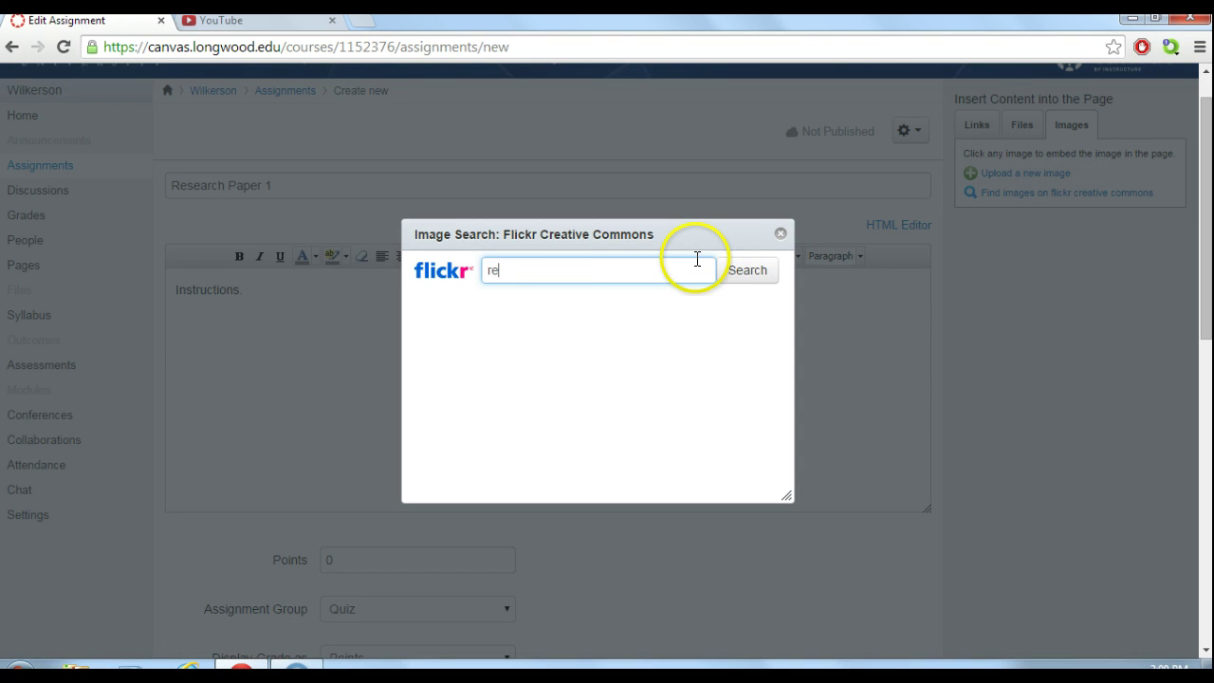
{"action": "type", "text": "search"}
{"action": "key", "text": "Return"}
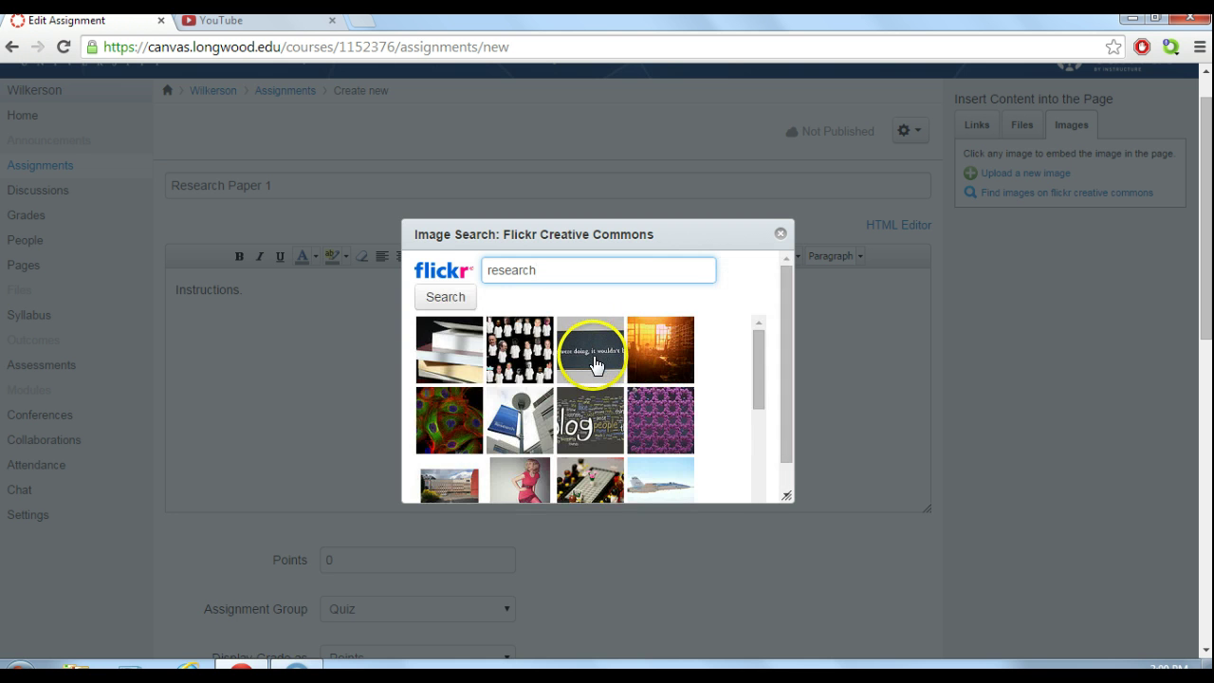
{"action": "left_click", "coordinate": [592, 351]}
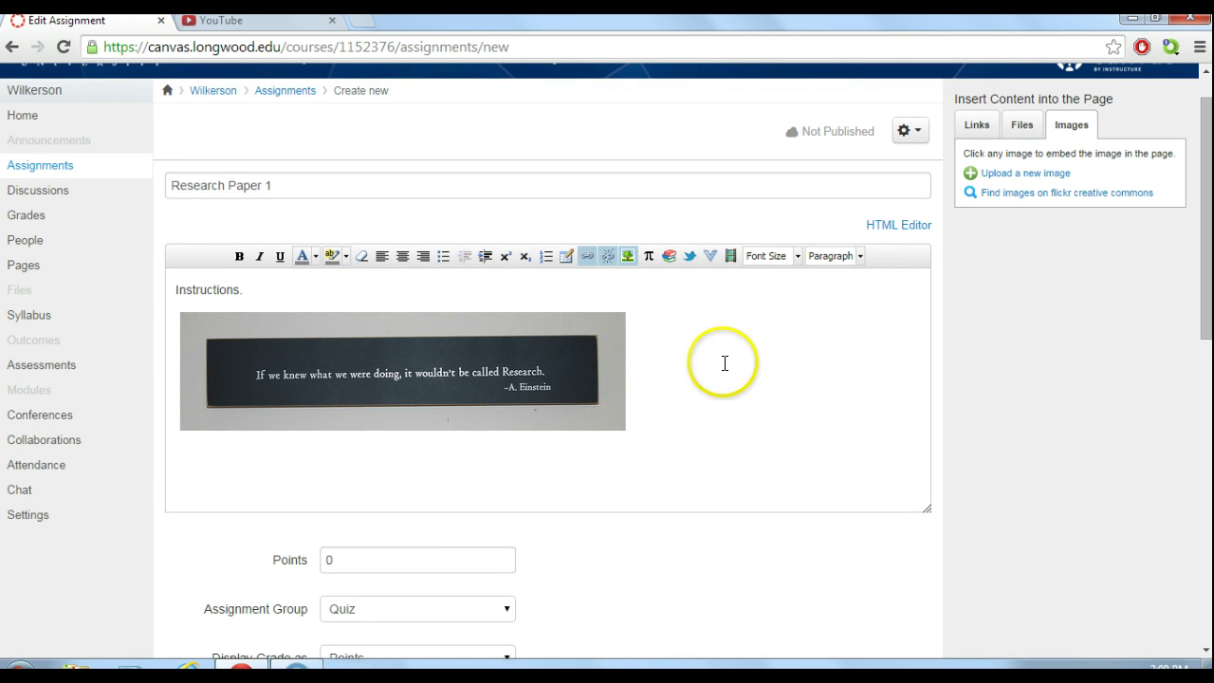
{"action": "left_click", "coordinate": [677, 417]}
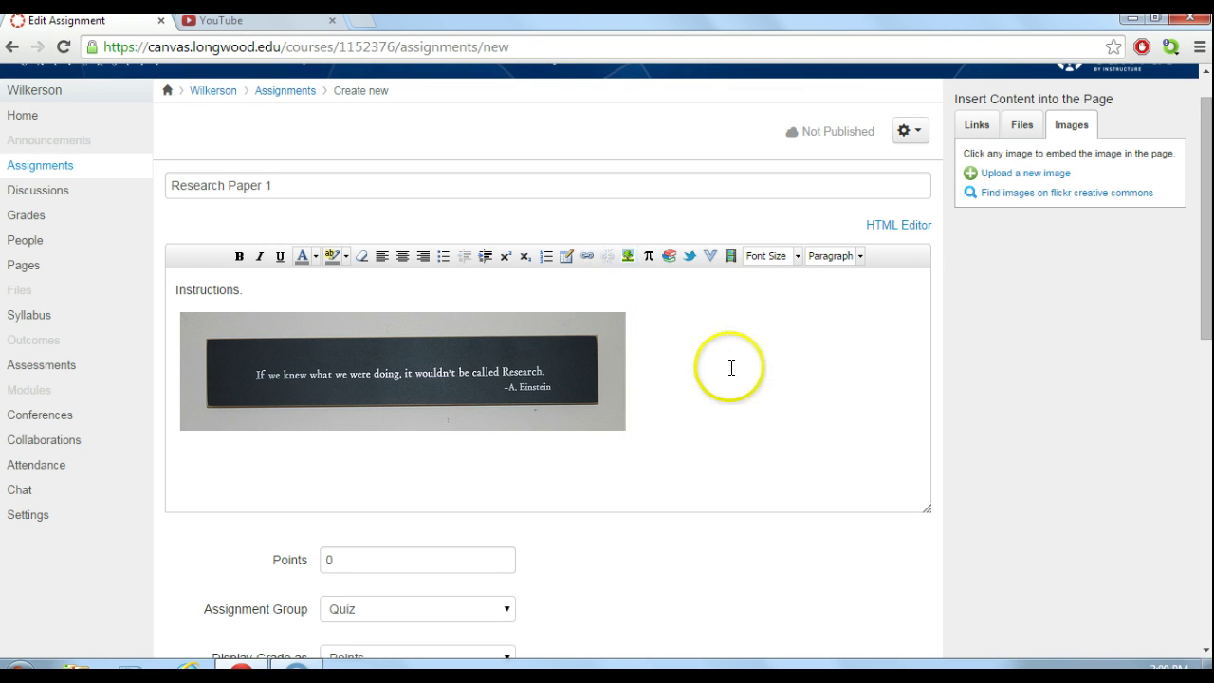
Step: Search the public collections' YouTube videos for "research papers" and close the search without embedding anything
{"action": "left_click", "coordinate": [668, 255]}
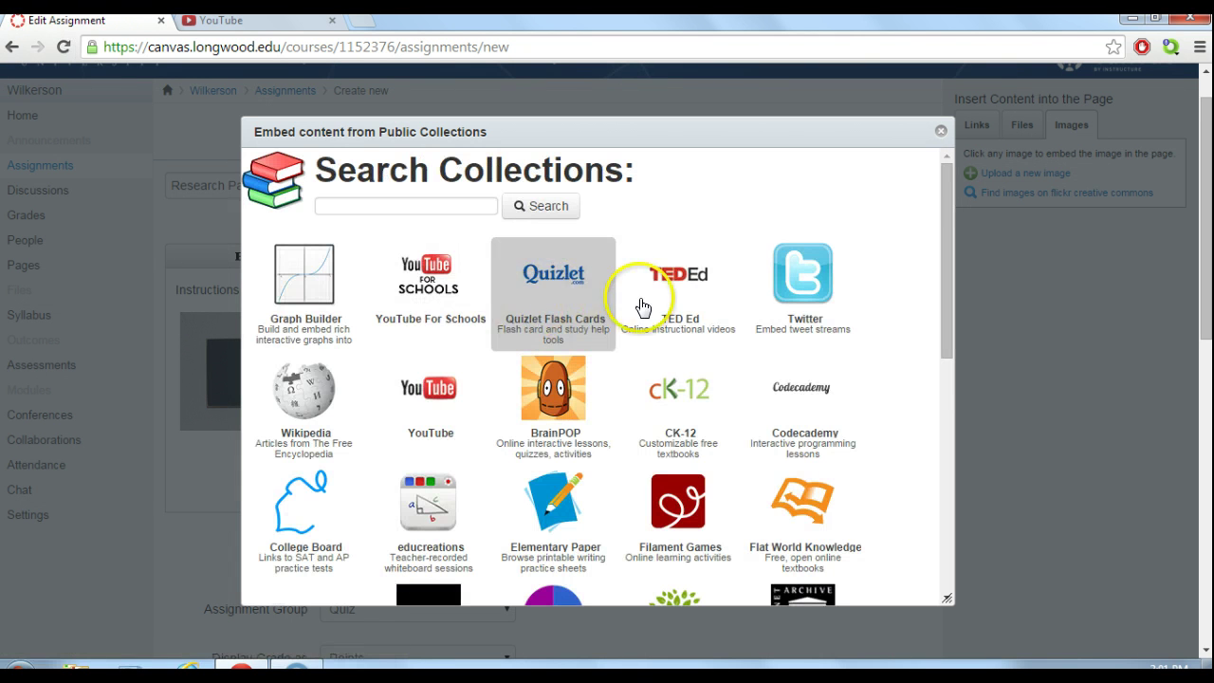
{"action": "left_click", "coordinate": [448, 393]}
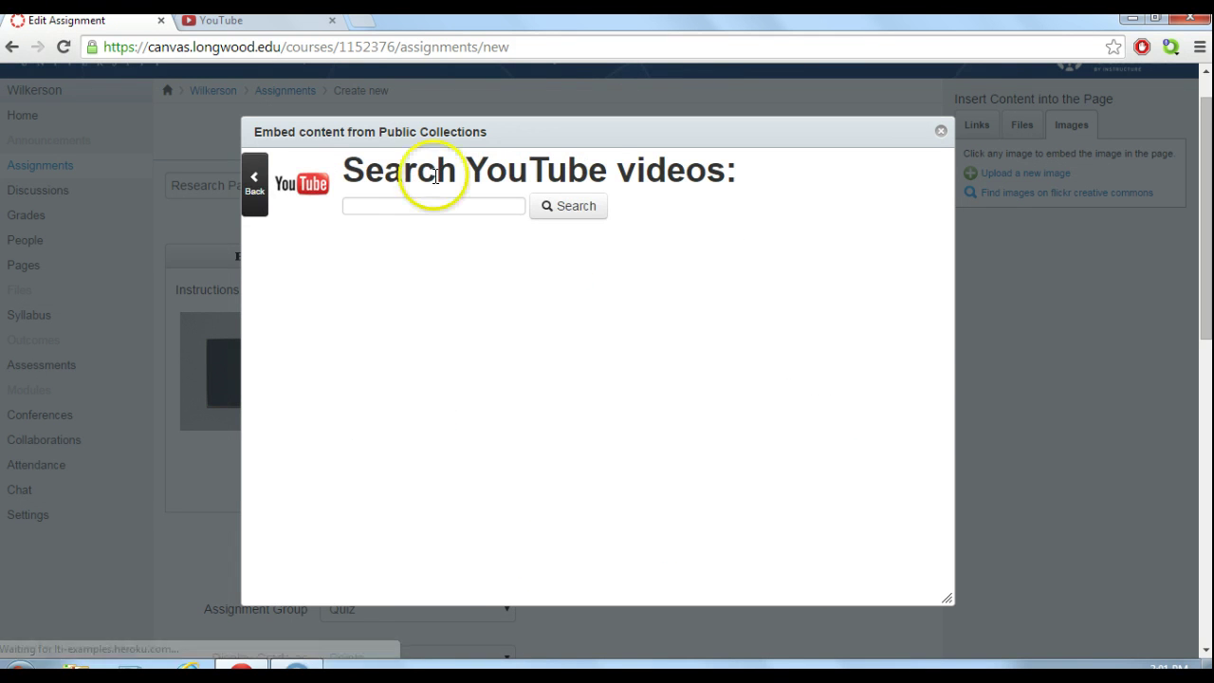
{"action": "left_click", "coordinate": [436, 208]}
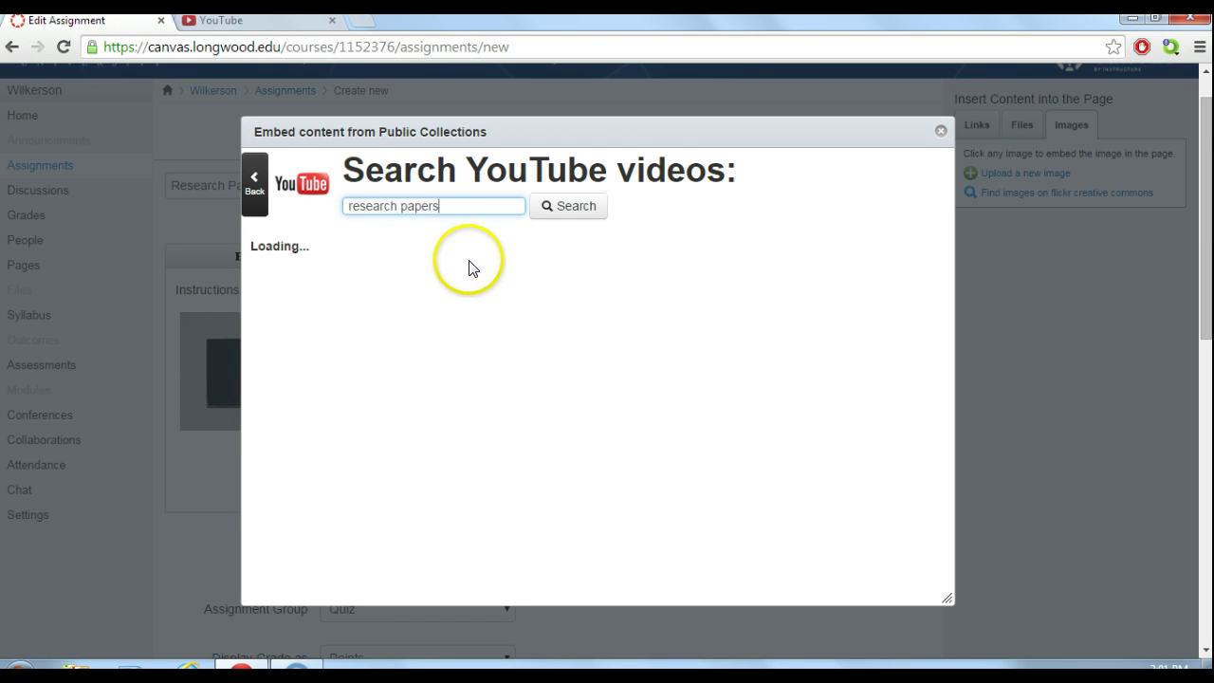
{"action": "left_click", "coordinate": [940, 132]}
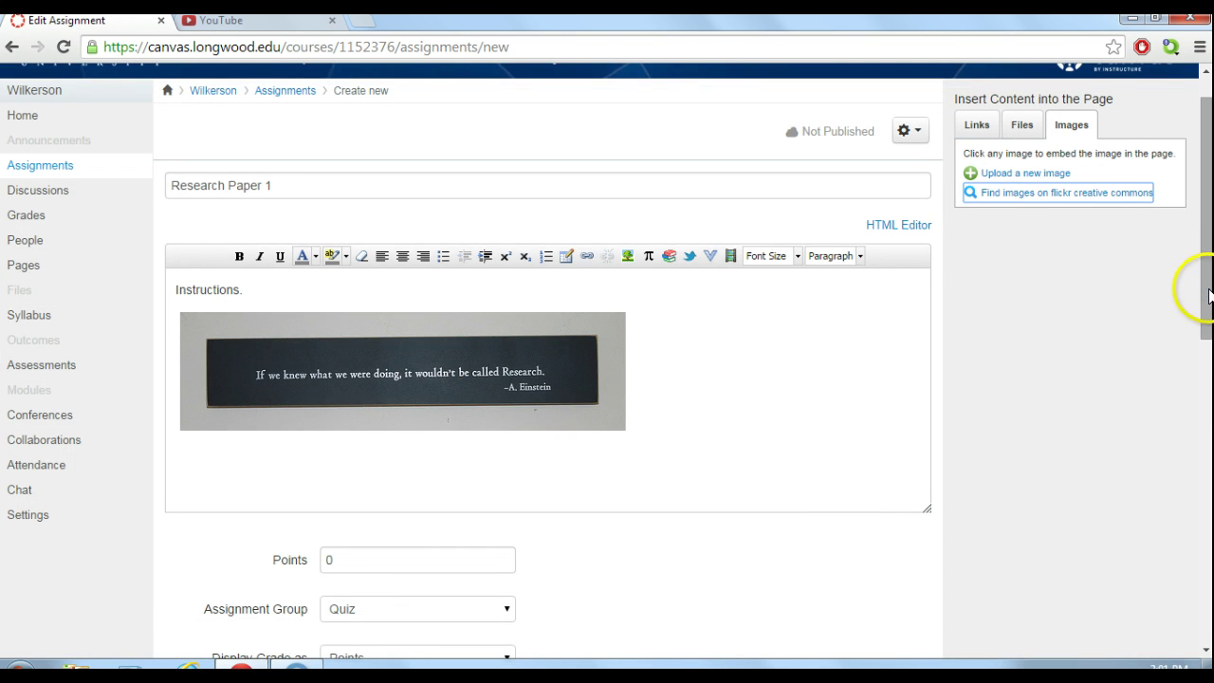
Step: Set the assignment's points to 100
{"action": "left_click_drag", "start_coordinate": [1197, 285], "coordinate": [1209, 424]}
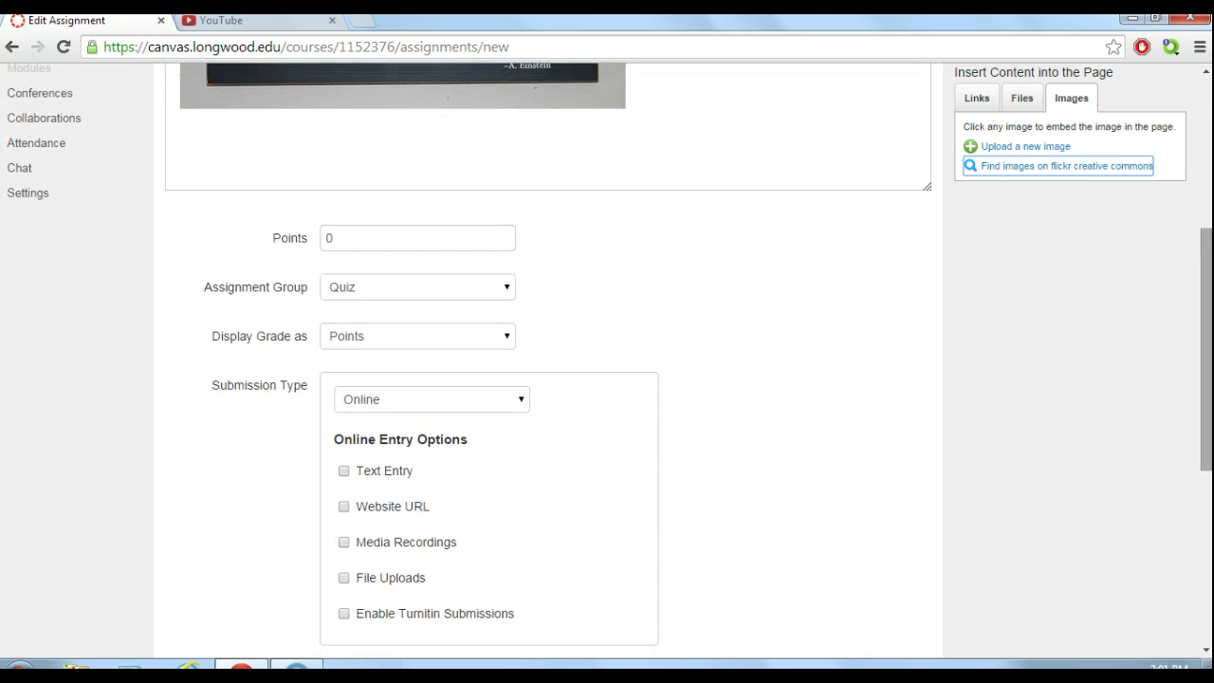
{"action": "left_click", "coordinate": [383, 242]}
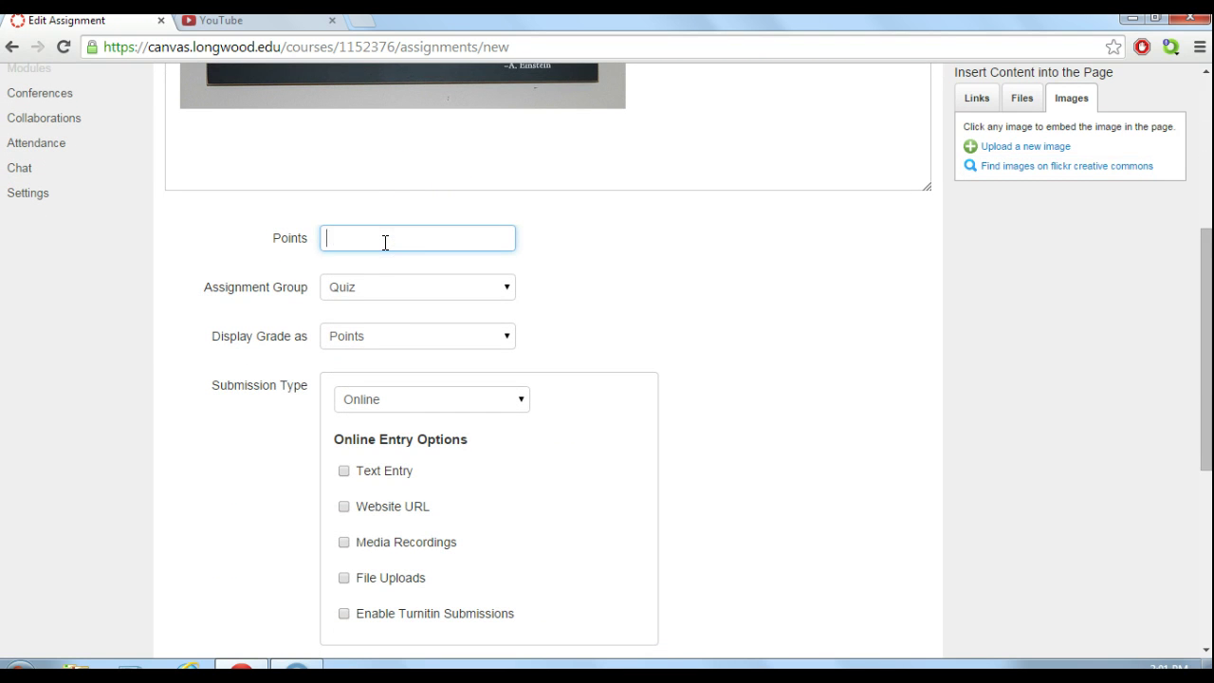
{"action": "left_click", "coordinate": [805, 288]}
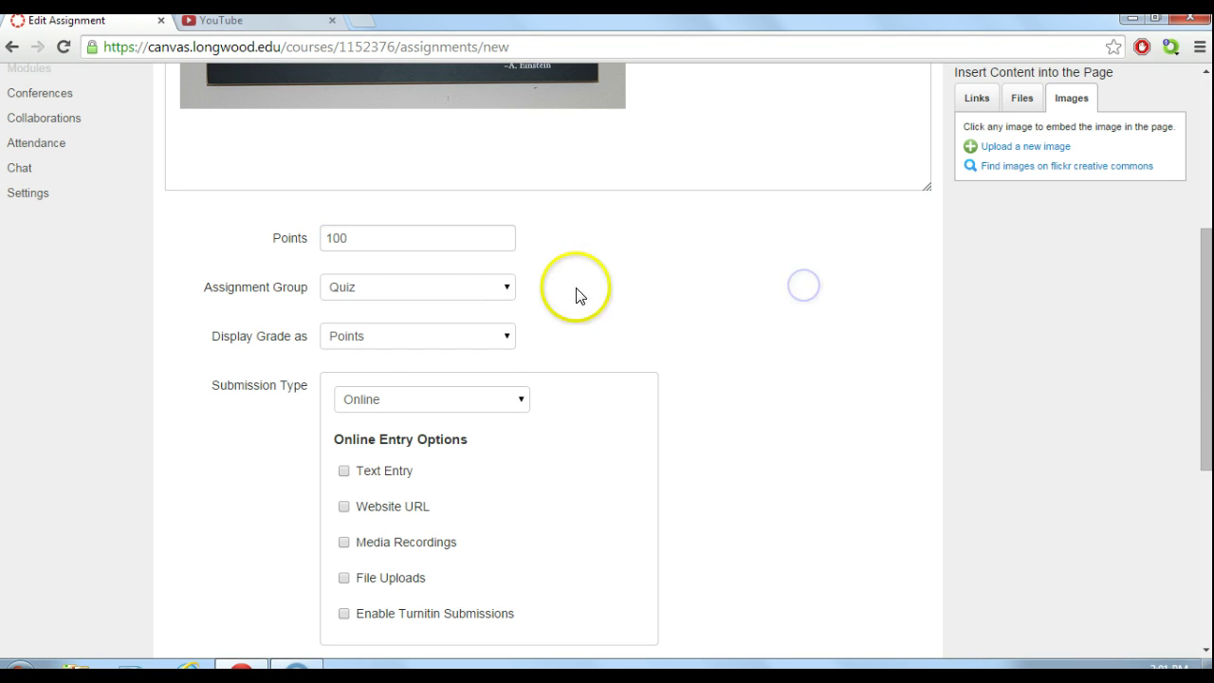
Step: Put the assignment in the Major Papers group and display its grade as Points
{"action": "left_click", "coordinate": [506, 290]}
{"action": "left_click", "coordinate": [490, 329]}
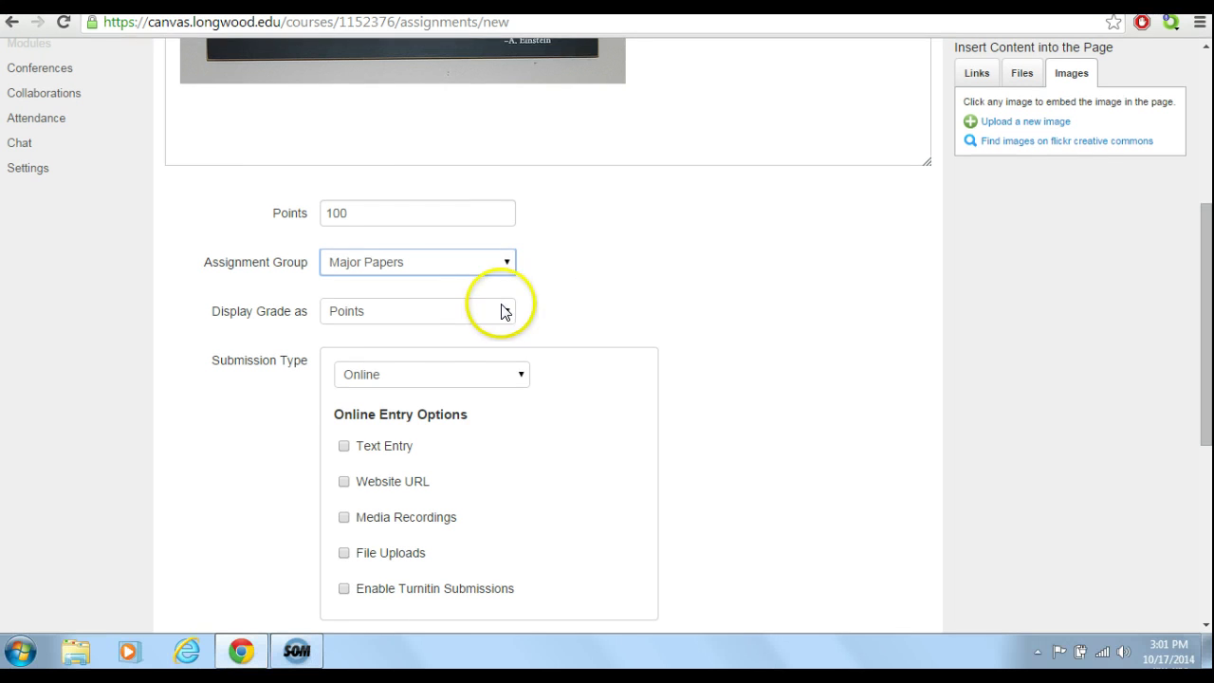
{"action": "left_click", "coordinate": [505, 312]}
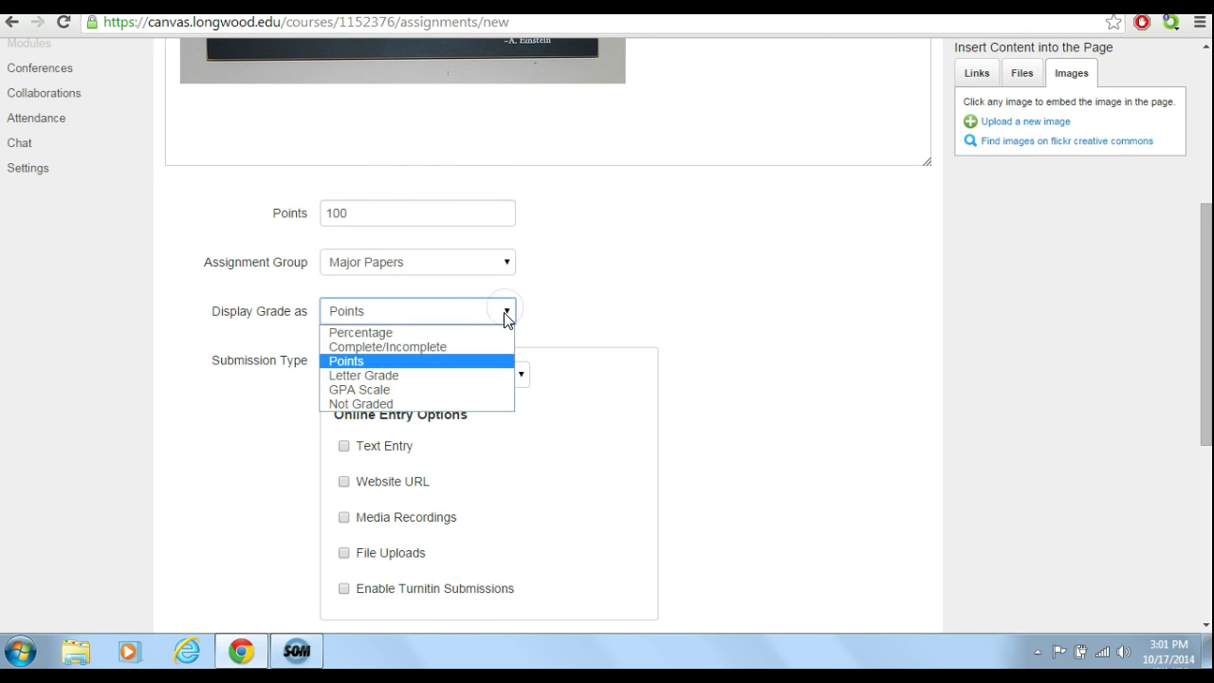
{"action": "left_click", "coordinate": [470, 362]}
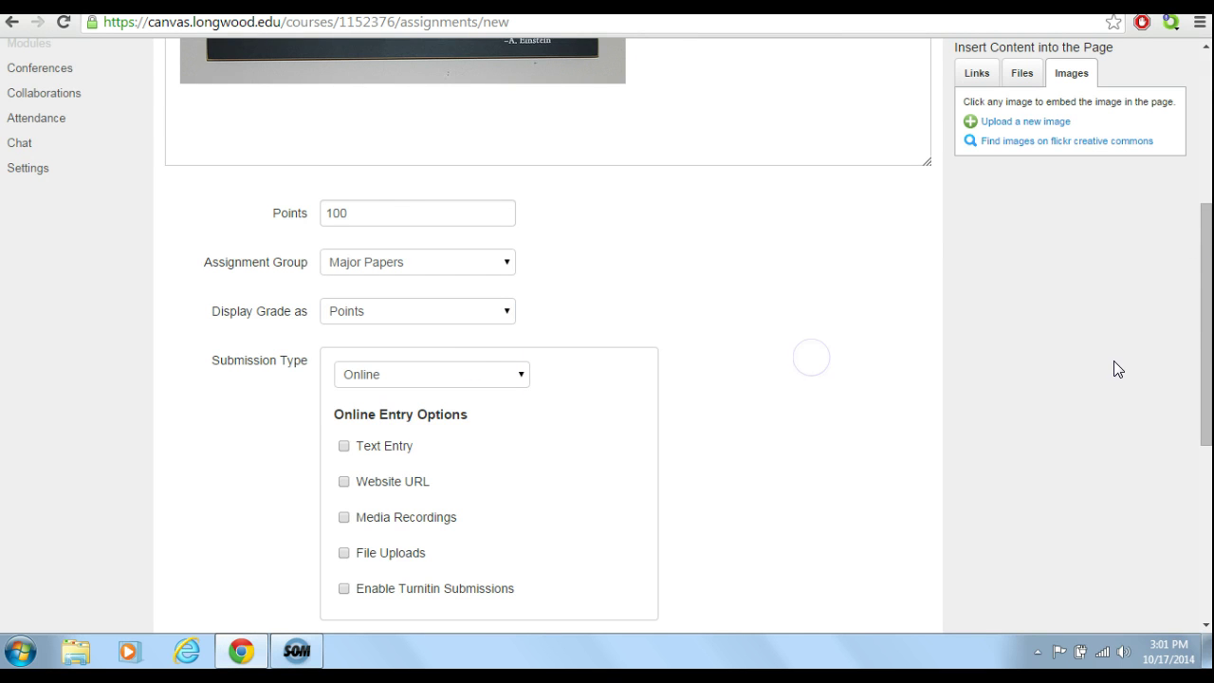
Step: Set the submission type to Online and allow Text Entry and File Uploads
{"action": "left_click_drag", "start_coordinate": [1204, 298], "coordinate": [1205, 366]}
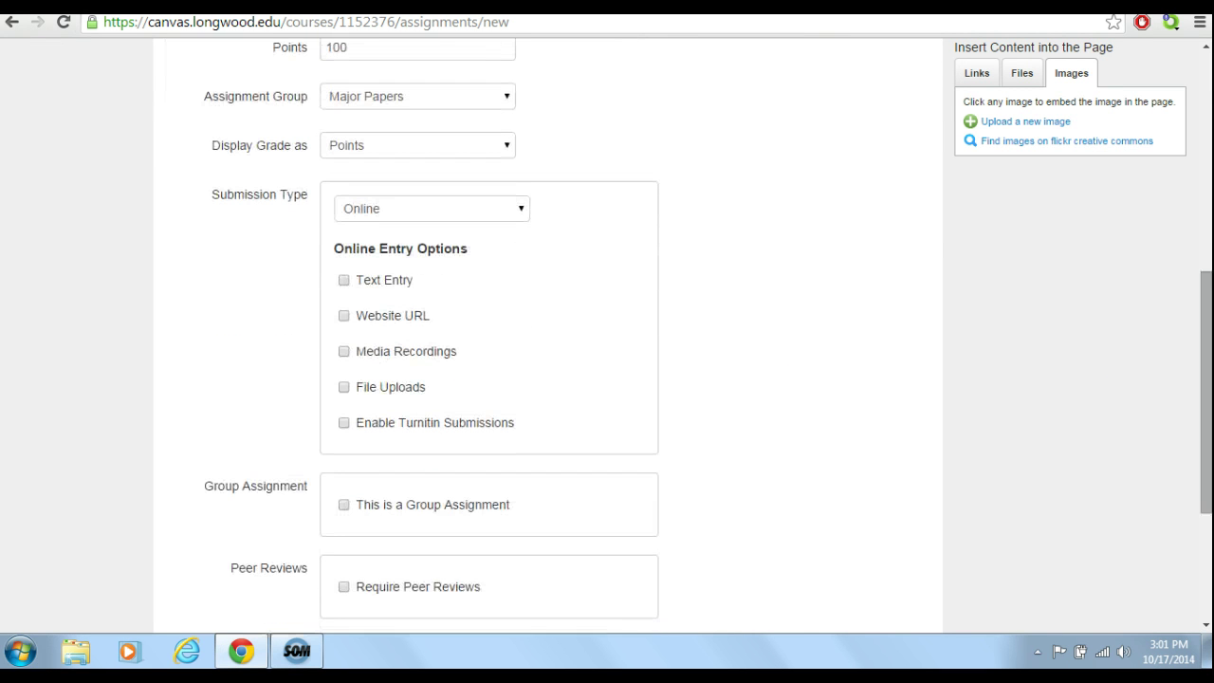
{"action": "left_click", "coordinate": [524, 209]}
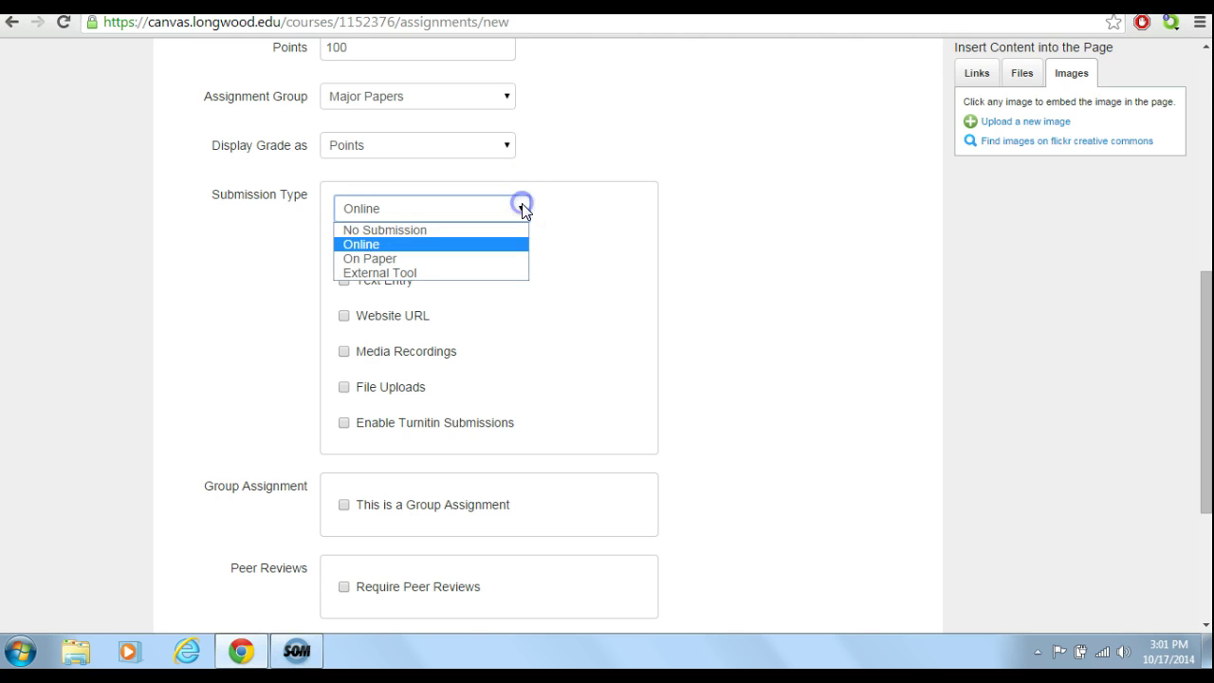
{"action": "left_click", "coordinate": [498, 248]}
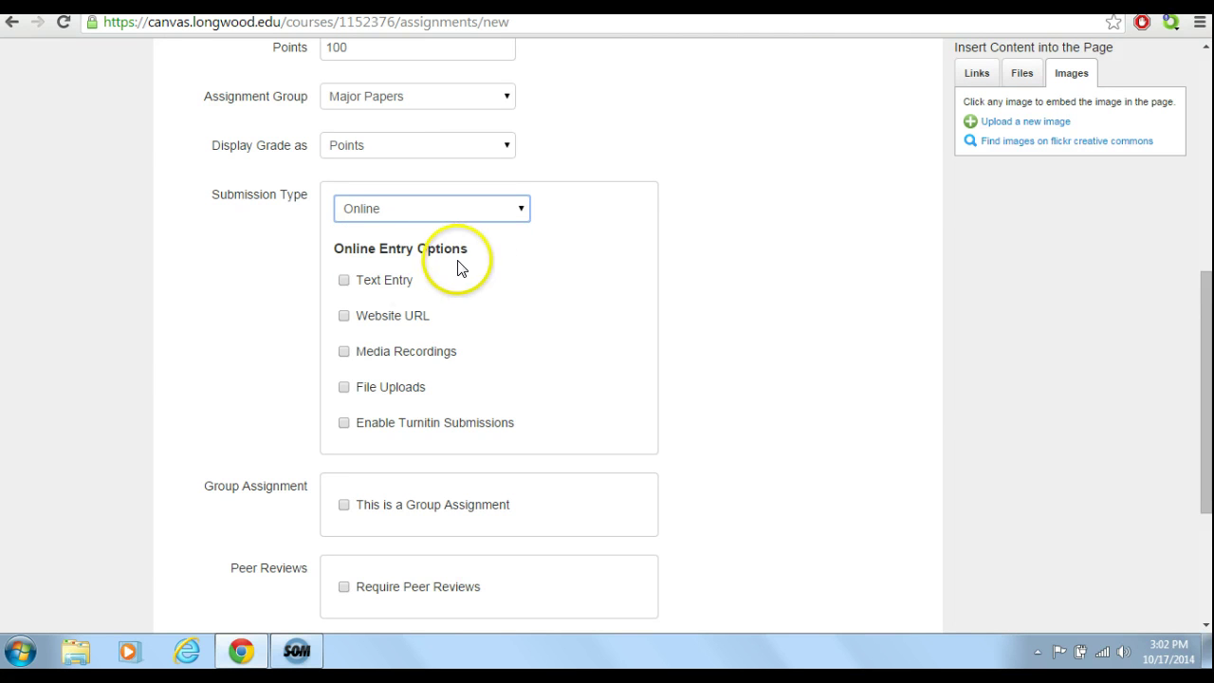
{"action": "left_click", "coordinate": [344, 281]}
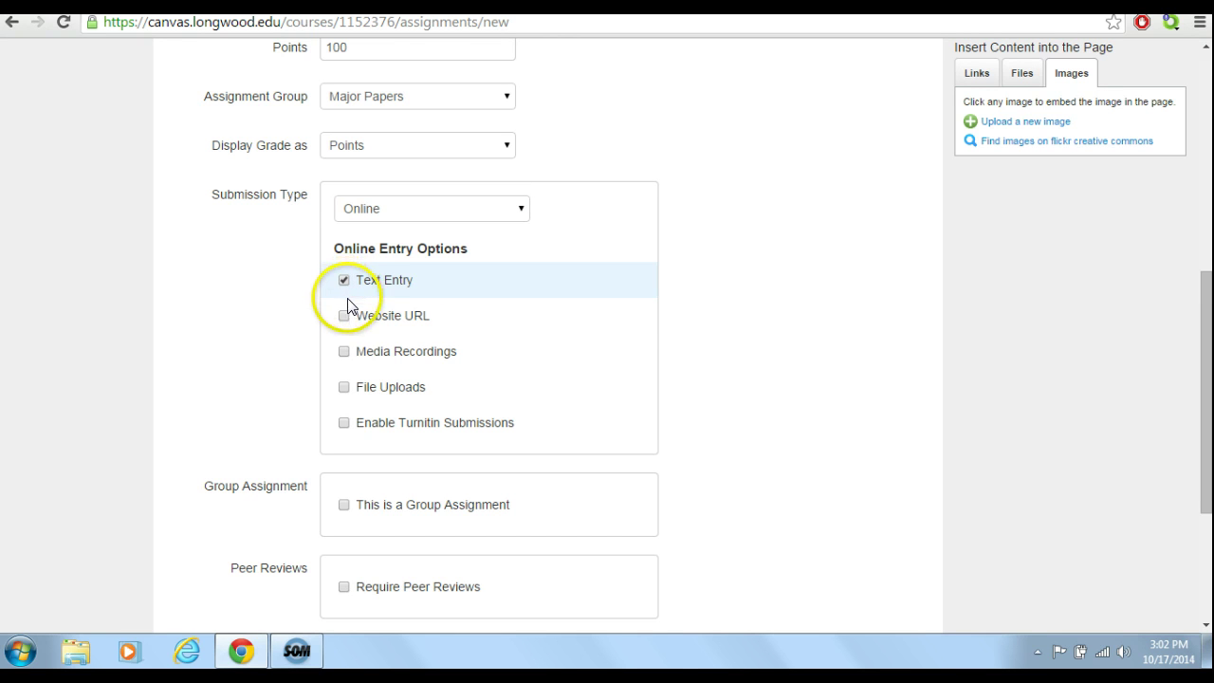
{"action": "left_click", "coordinate": [344, 389]}
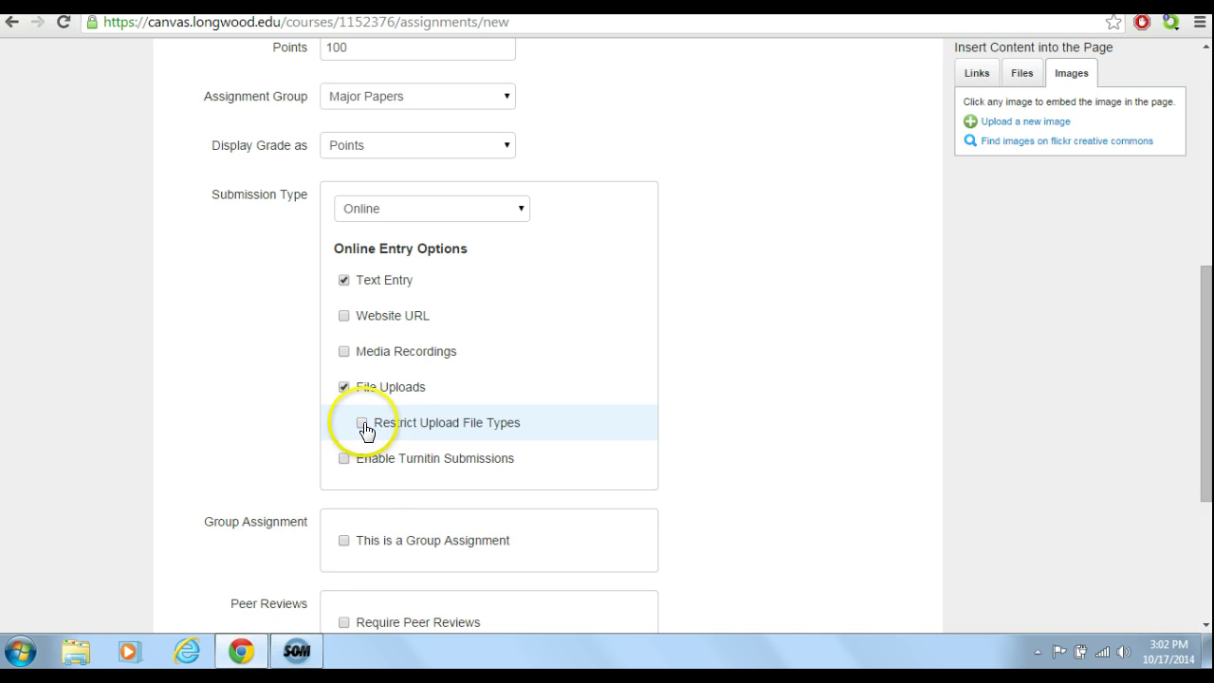
Step: Restrict upload file types to doc, docx, rtf, pdf and enable Turnitin submissions
{"action": "left_click", "coordinate": [365, 426]}
{"action": "left_click", "coordinate": [405, 447]}
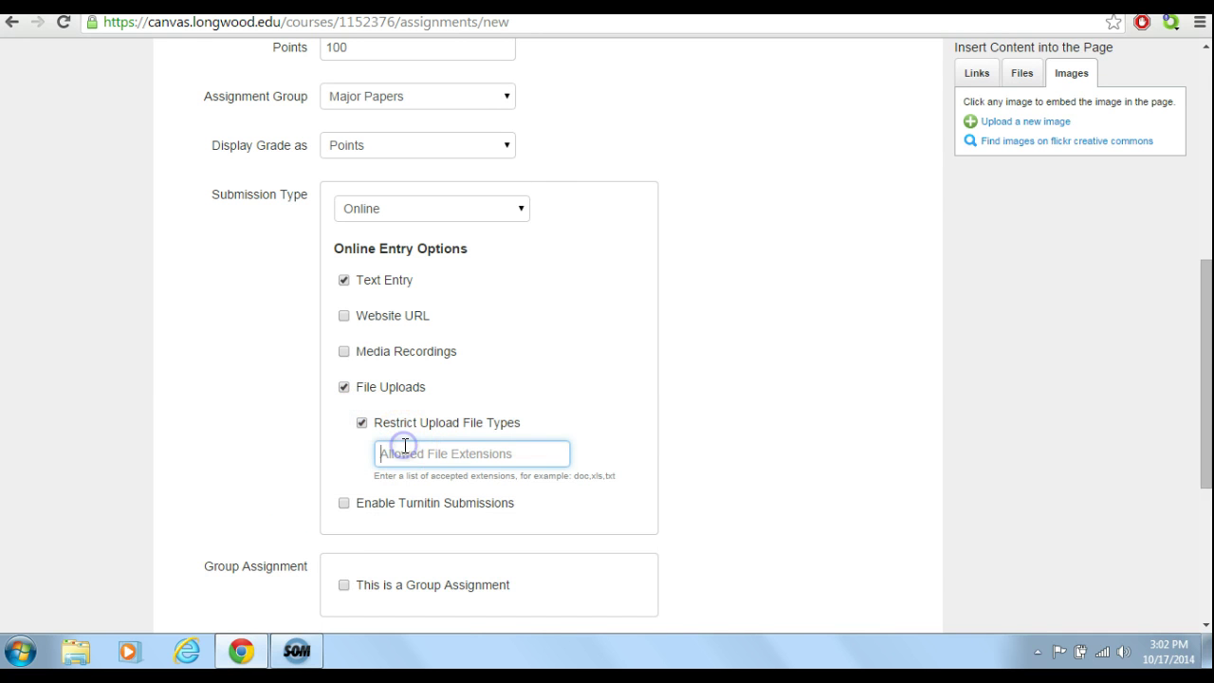
{"action": "type", "text": "doc, docx, rtf, pdf"}
{"action": "left_click", "coordinate": [343, 505]}
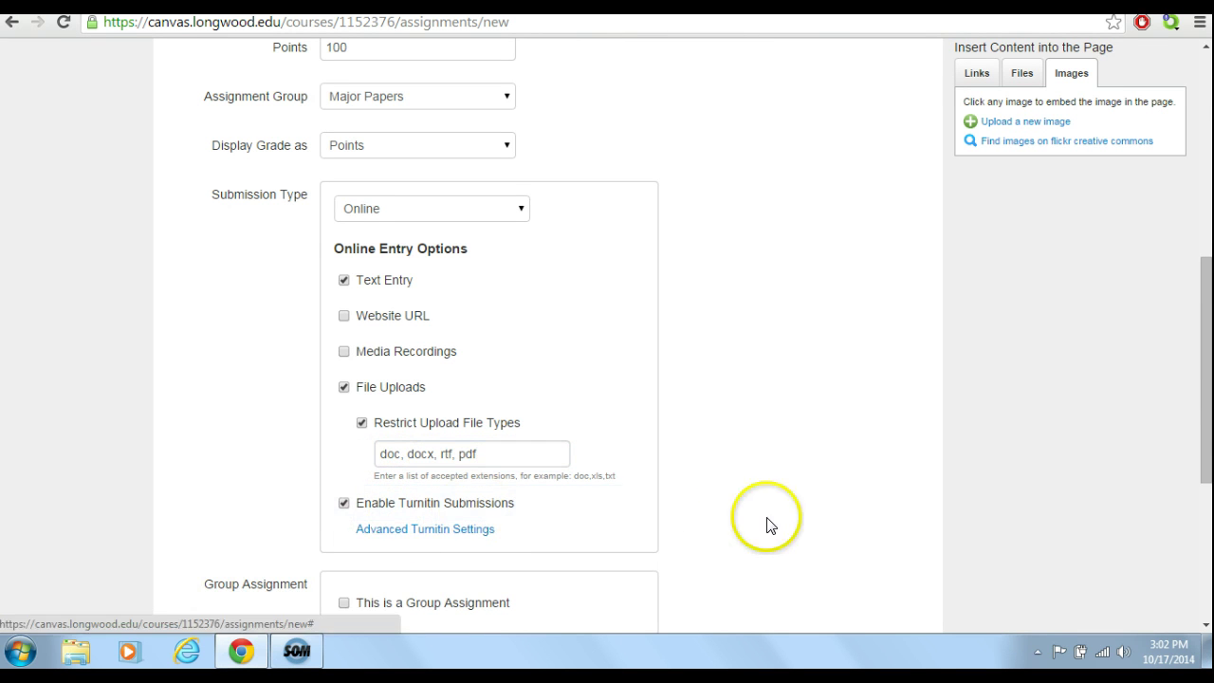
Step: Try out the group assignment and peer review options, leaving both turned off without creating a group set
{"action": "left_click_drag", "start_coordinate": [1209, 401], "coordinate": [1209, 457]}
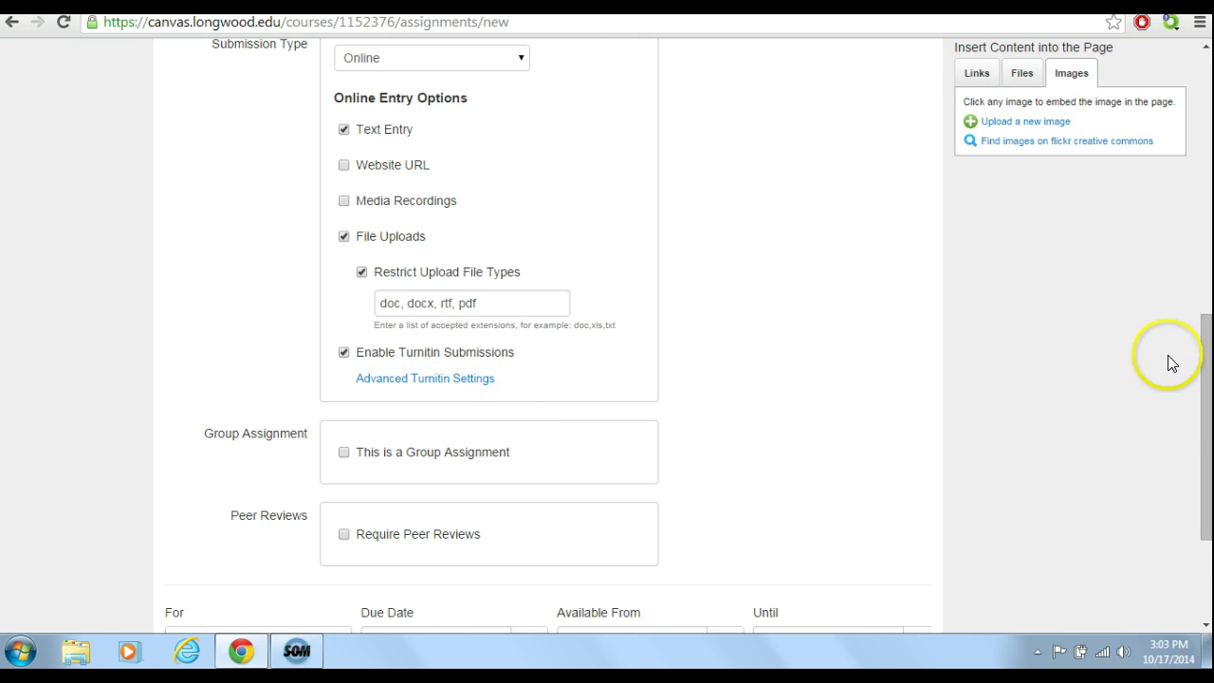
{"action": "left_click_drag", "start_coordinate": [1209, 341], "coordinate": [1208, 384]}
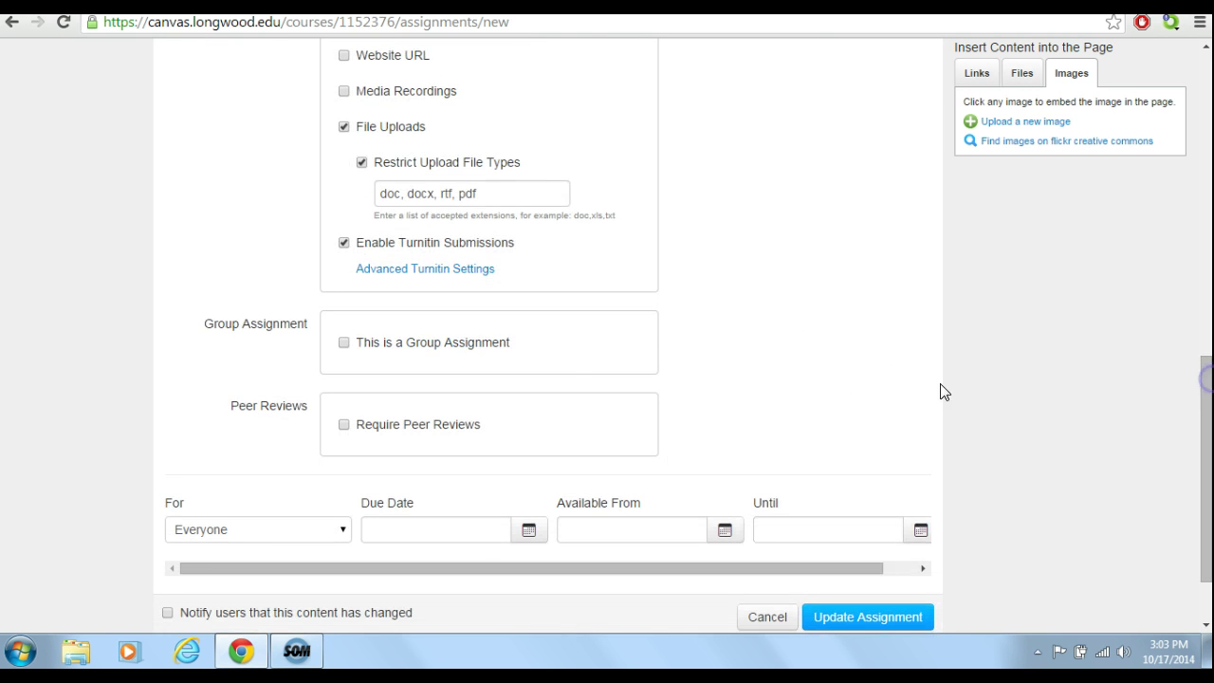
{"action": "left_click", "coordinate": [344, 344]}
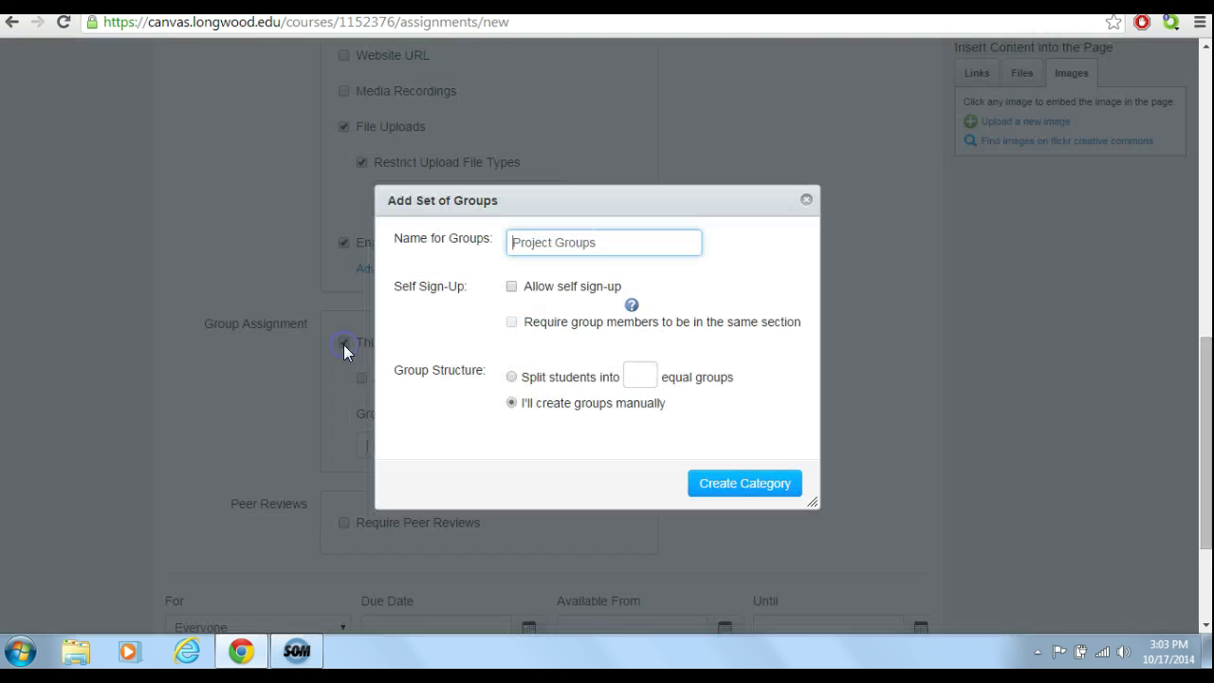
{"action": "left_click", "coordinate": [806, 200]}
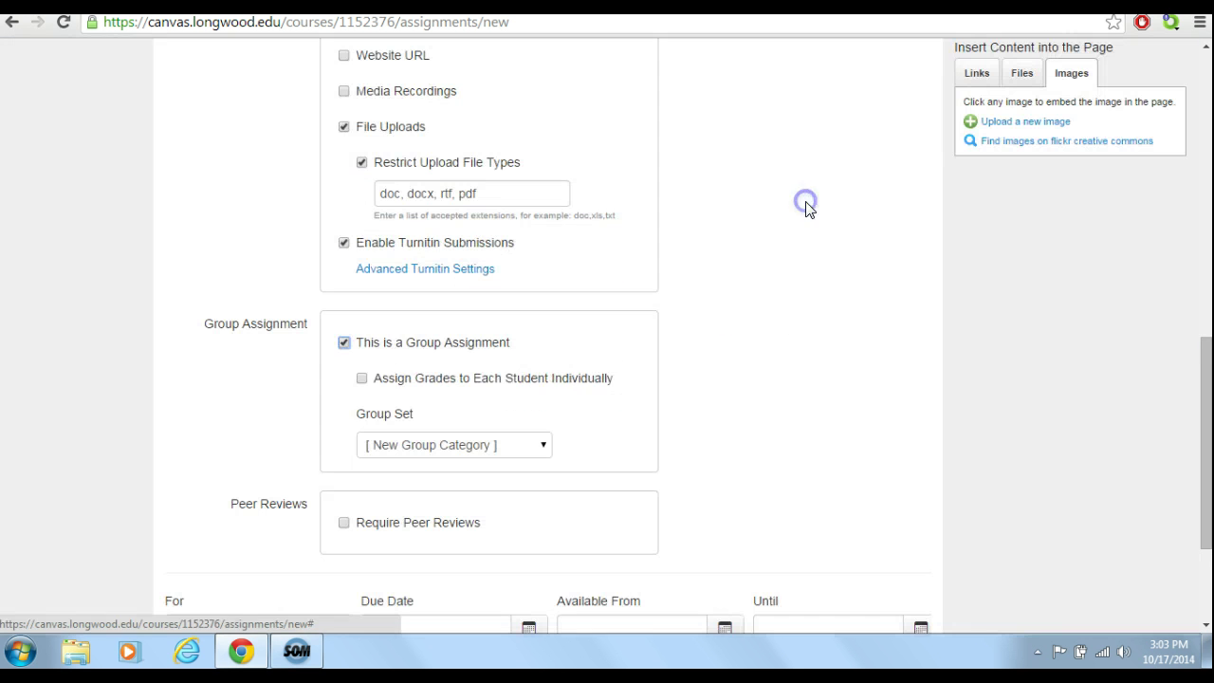
{"action": "left_click", "coordinate": [344, 347]}
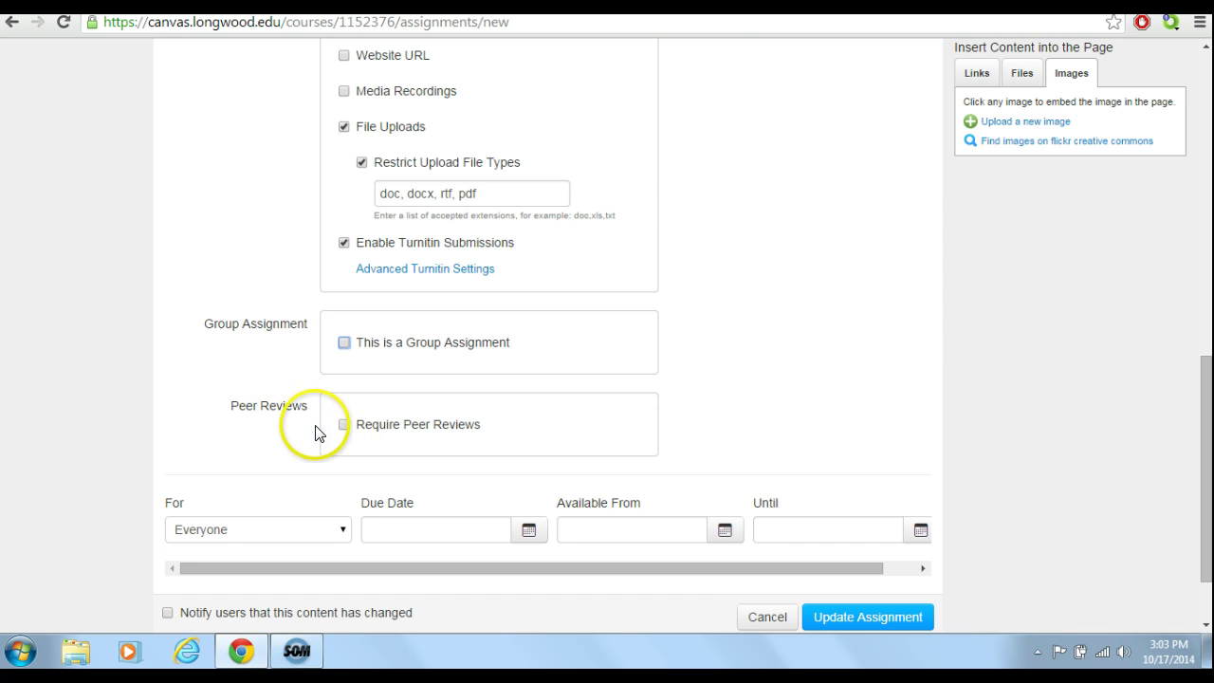
{"action": "left_click", "coordinate": [345, 426]}
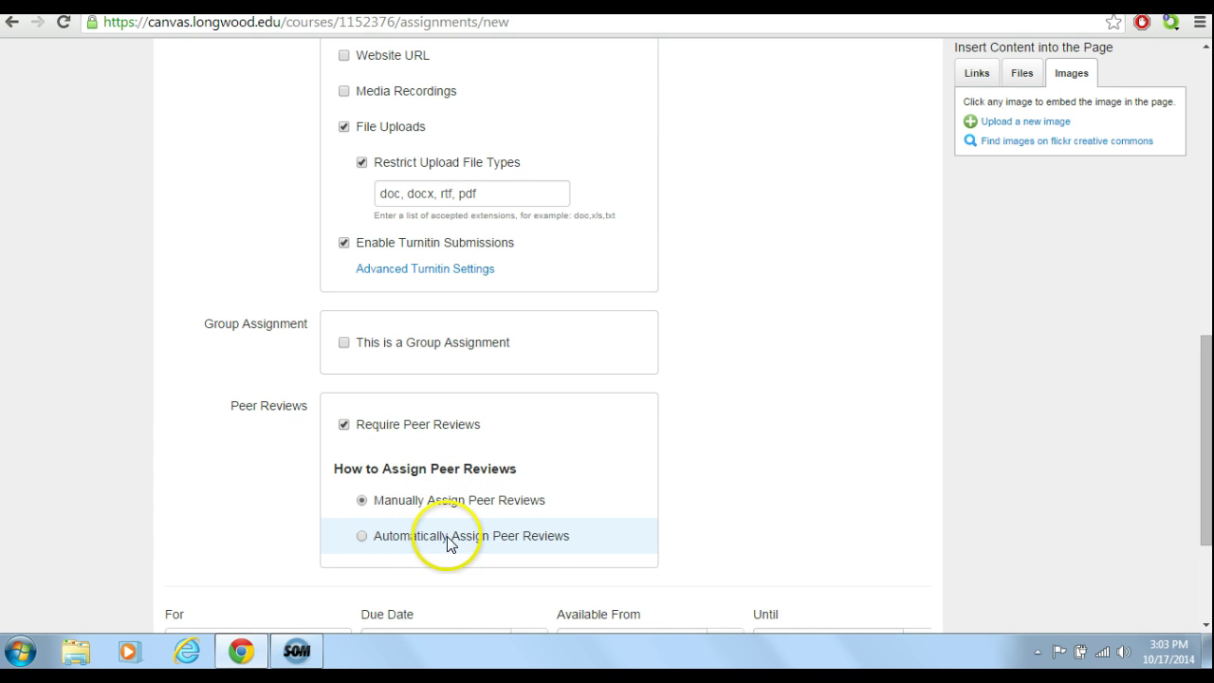
{"action": "left_click", "coordinate": [344, 426]}
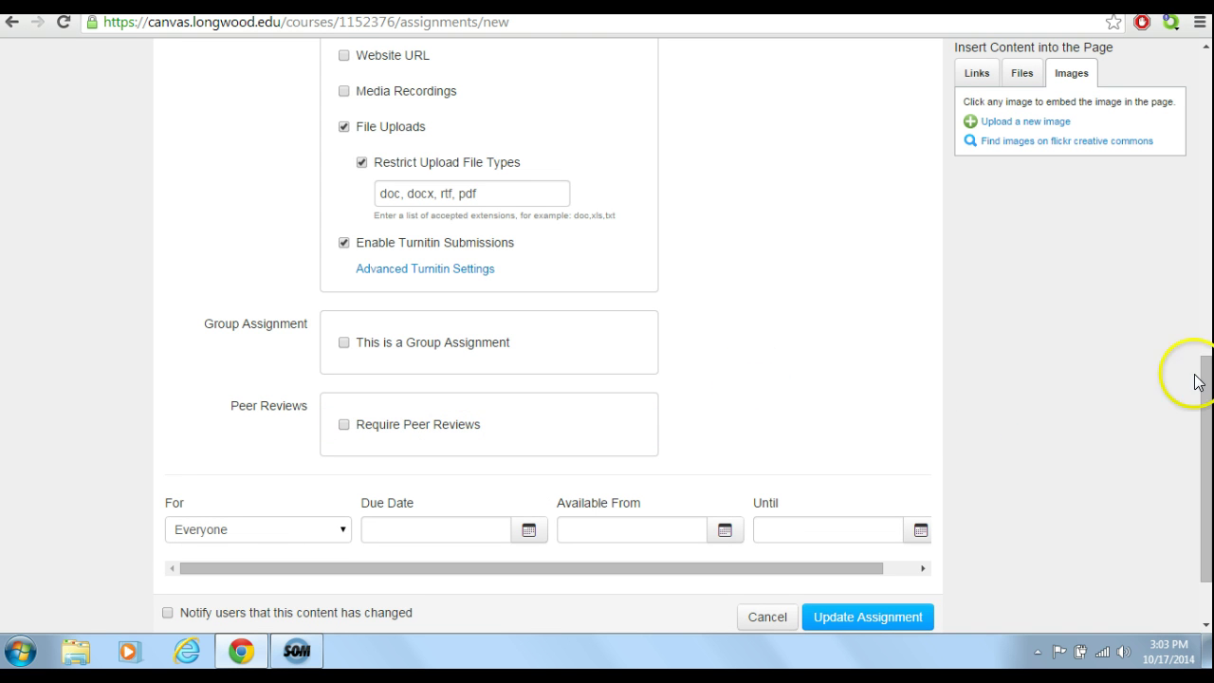
Step: Save the Research Paper 1 assignment and publish it
{"action": "left_click_drag", "start_coordinate": [1206, 392], "coordinate": [1208, 423]}
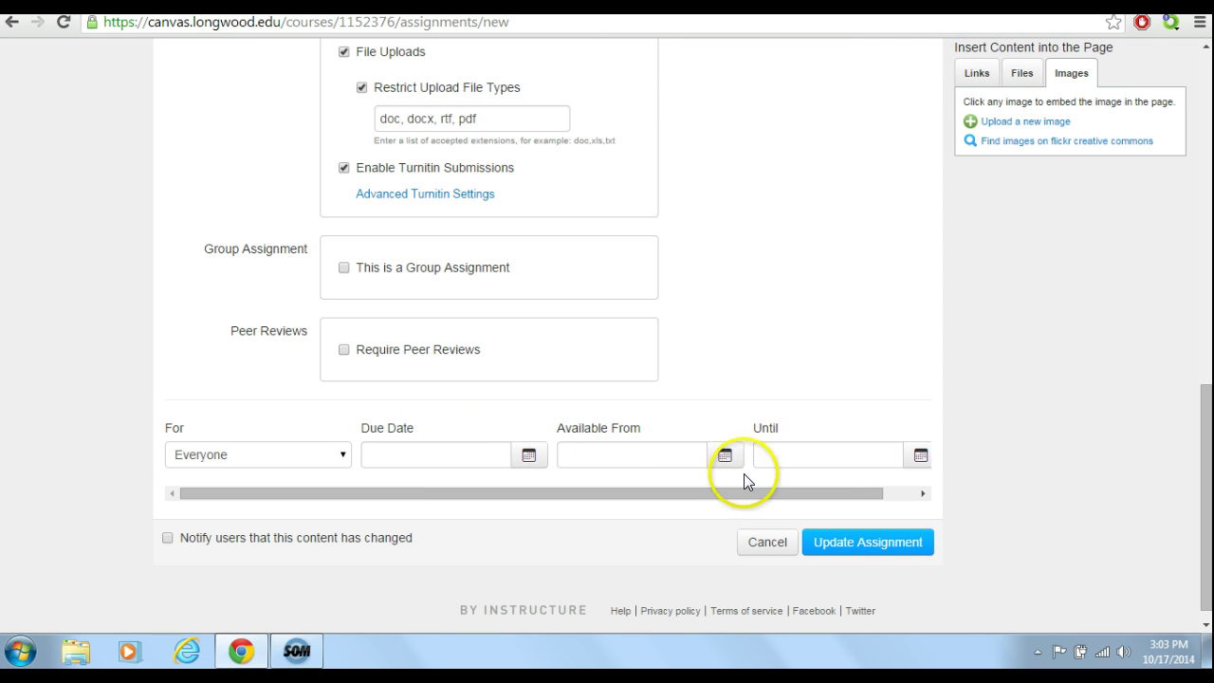
{"action": "left_click", "coordinate": [848, 545]}
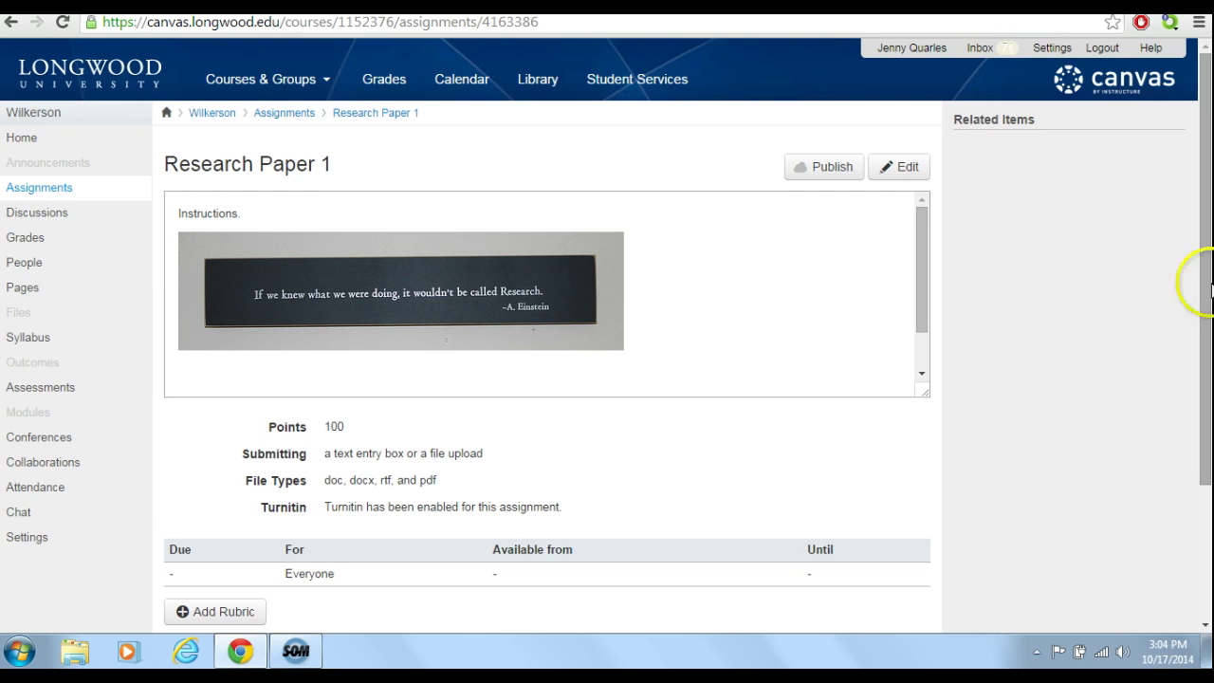
{"action": "left_click_drag", "start_coordinate": [1207, 311], "coordinate": [1208, 333]}
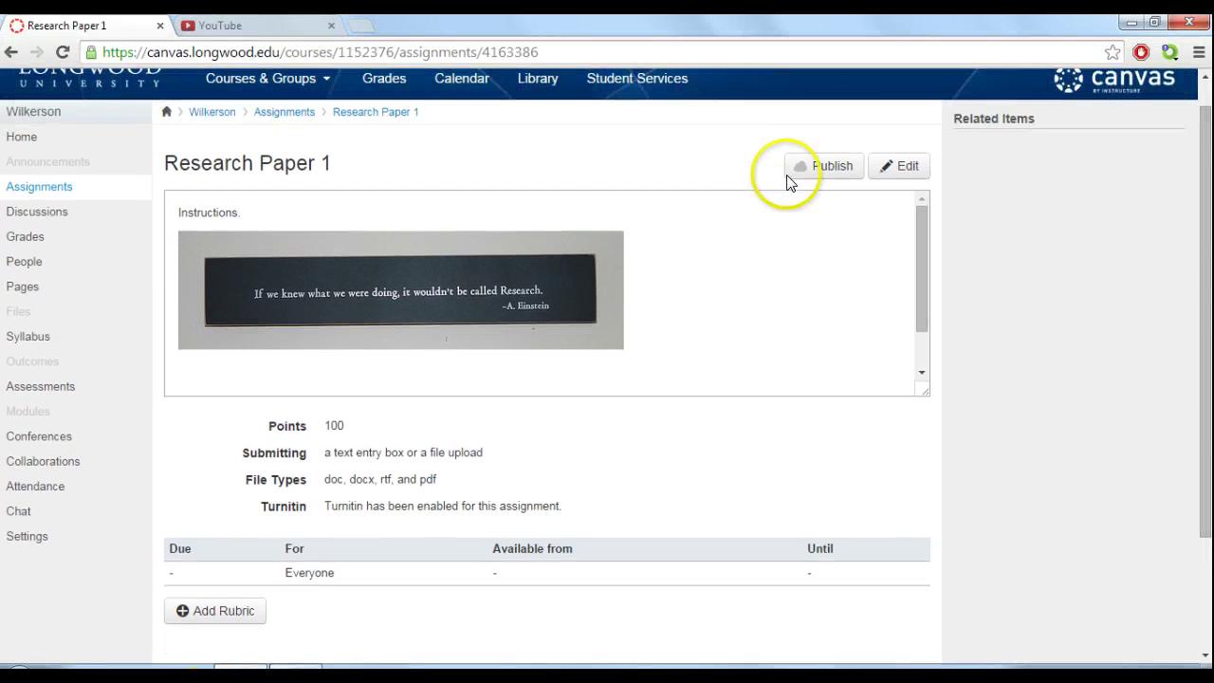
{"action": "left_click", "coordinate": [808, 169]}
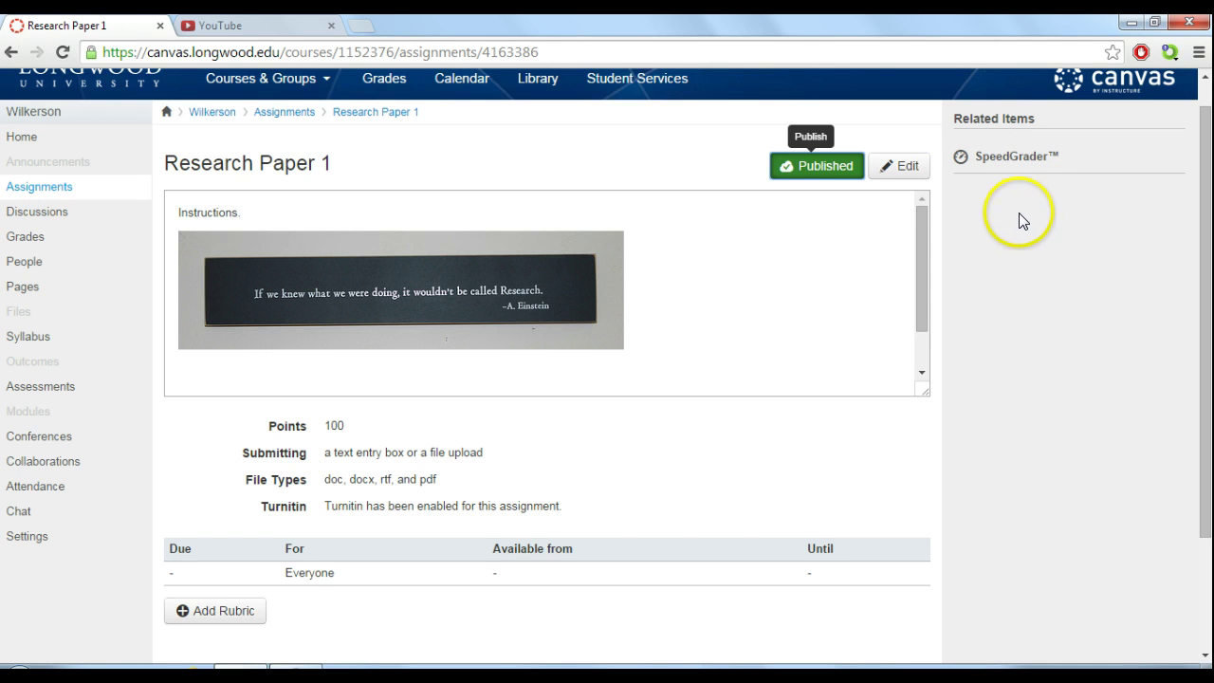
Step: From the course's assignments list, open a new assignment form to check its submission settings and cancel it
{"action": "left_click", "coordinate": [32, 194]}
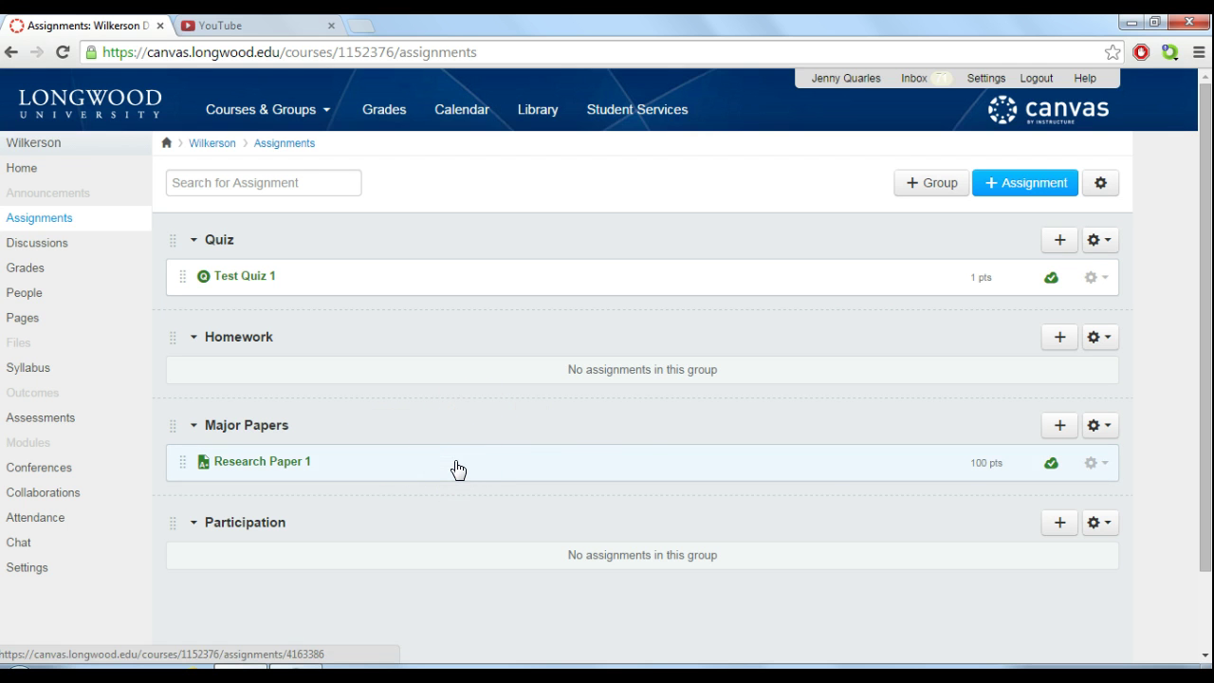
{"action": "left_click", "coordinate": [1010, 202]}
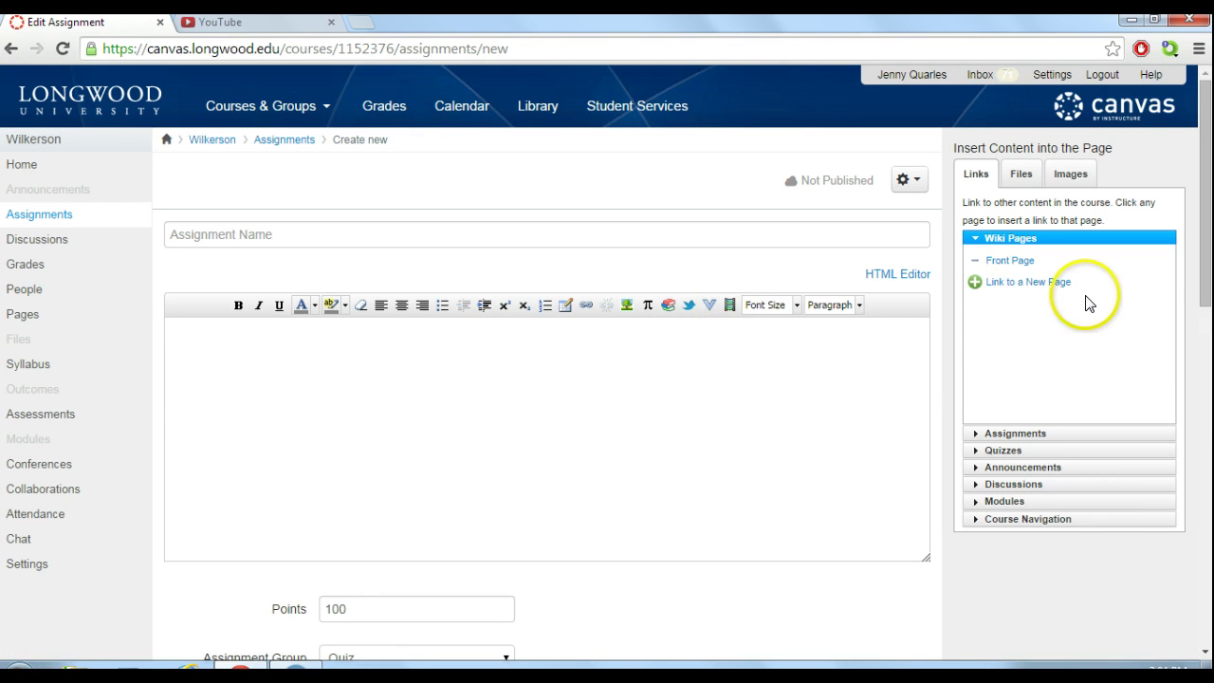
{"action": "left_click_drag", "start_coordinate": [1204, 203], "coordinate": [1205, 364]}
{"action": "scroll", "coordinate": [546, 360], "scroll_direction": "down", "scroll_amount": 4}
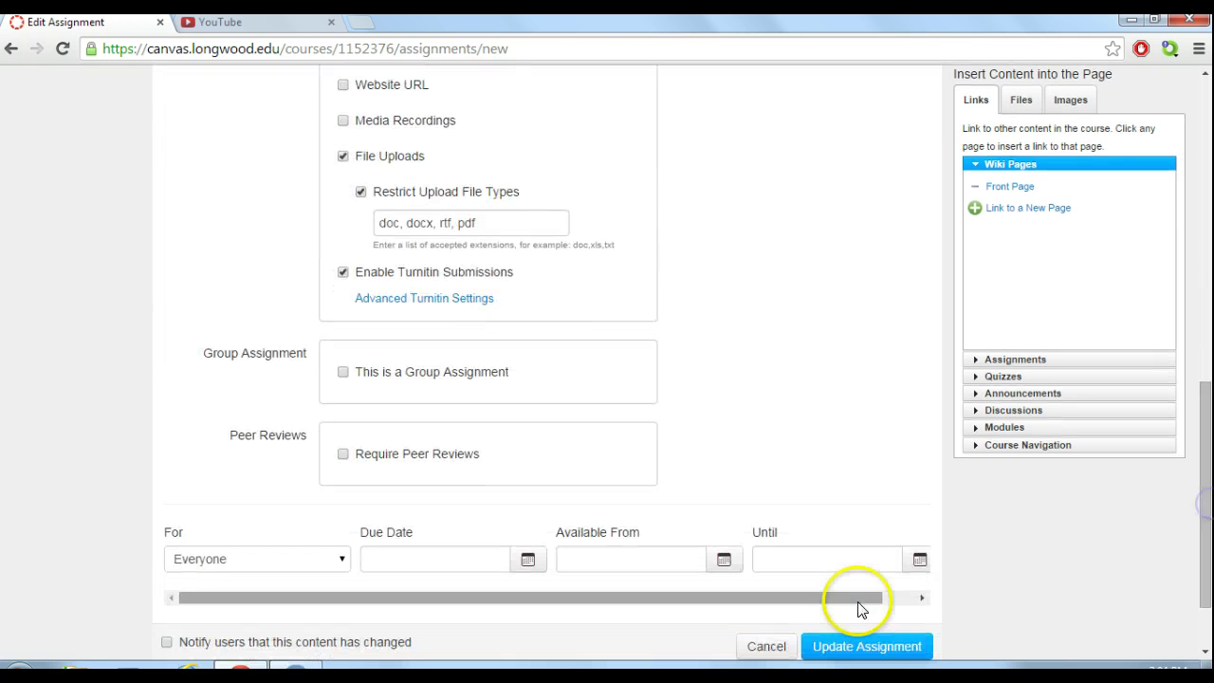
{"action": "left_click", "coordinate": [766, 646]}
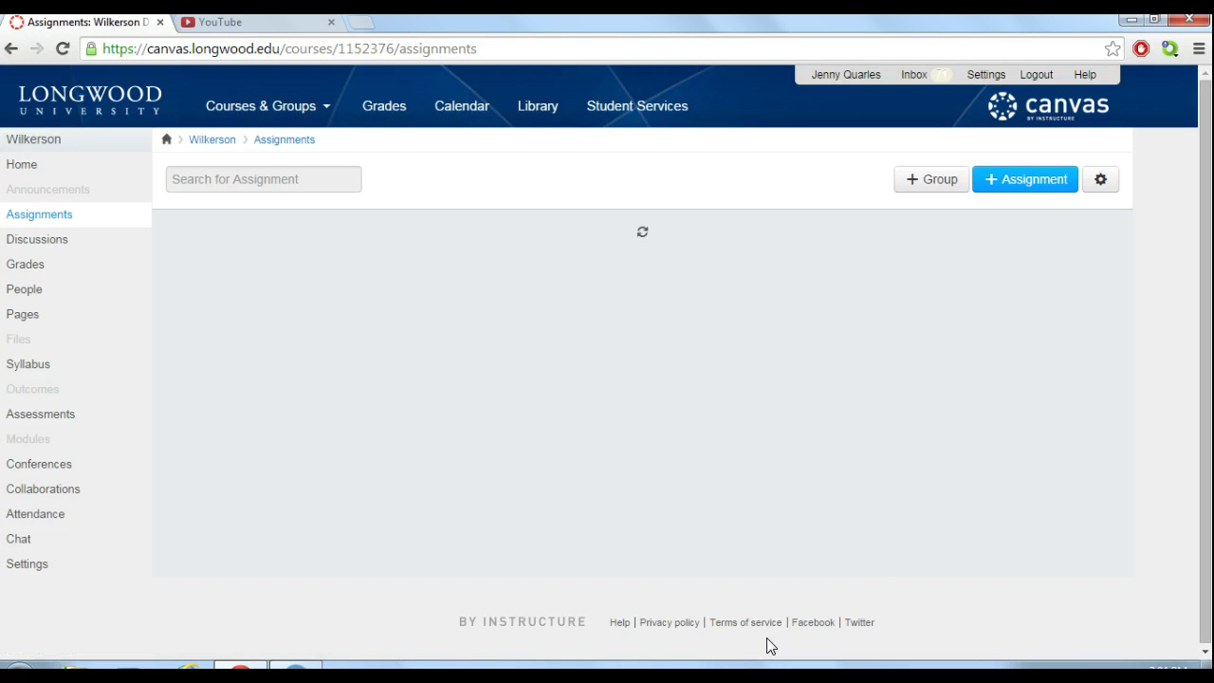